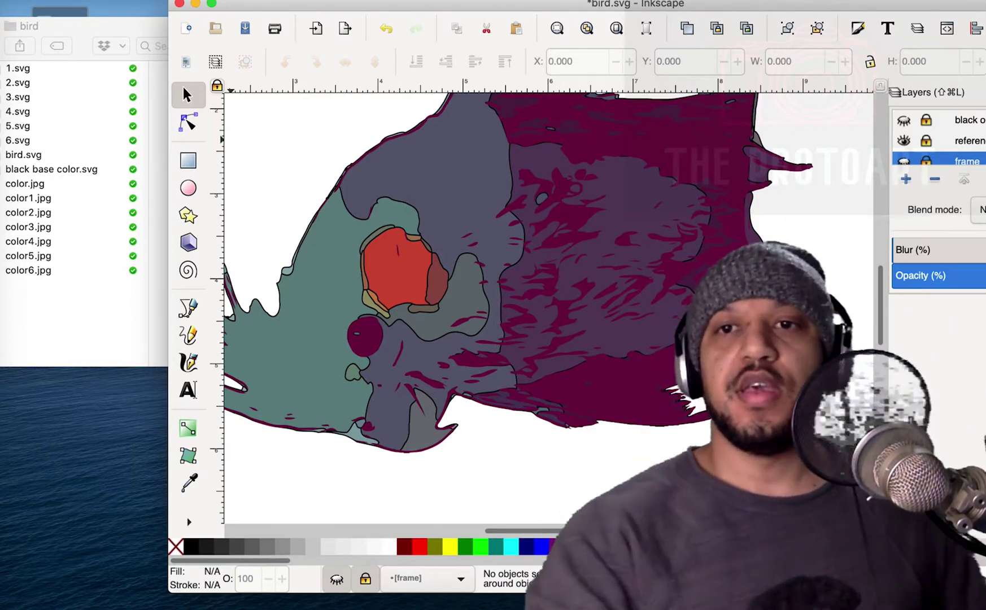
Shift the bird.svg Inkscape window slightly to the left
{"action": "left_click_drag", "start_coordinate": [811, 7], "coordinate": [775, 7]}
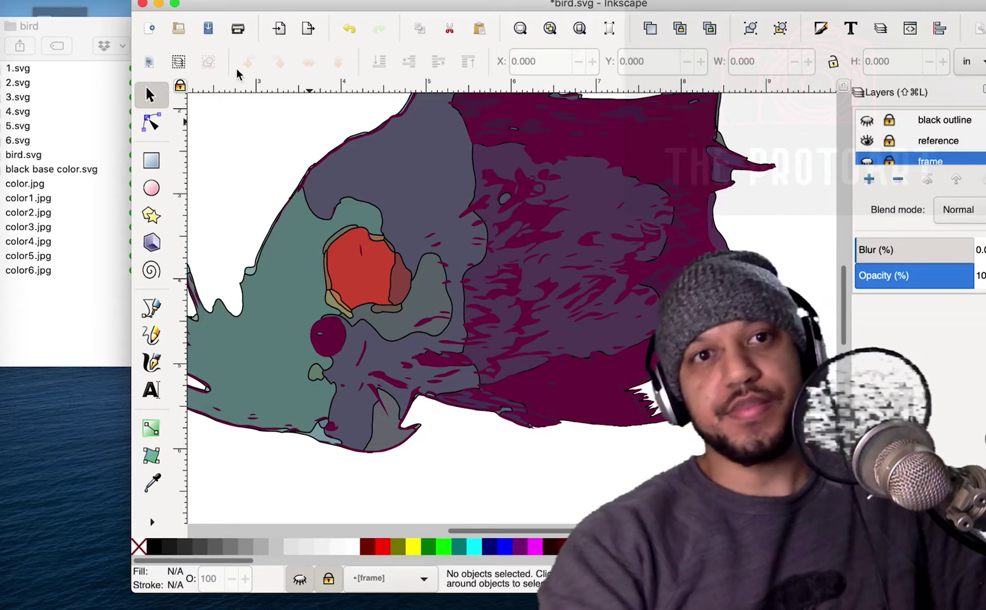
Preview color1.jpg, color2.jpg and color4.jpg in the bird folder, then launch Image Vectorizer
{"action": "left_click_drag", "start_coordinate": [93, 23], "coordinate": [104, 21]}
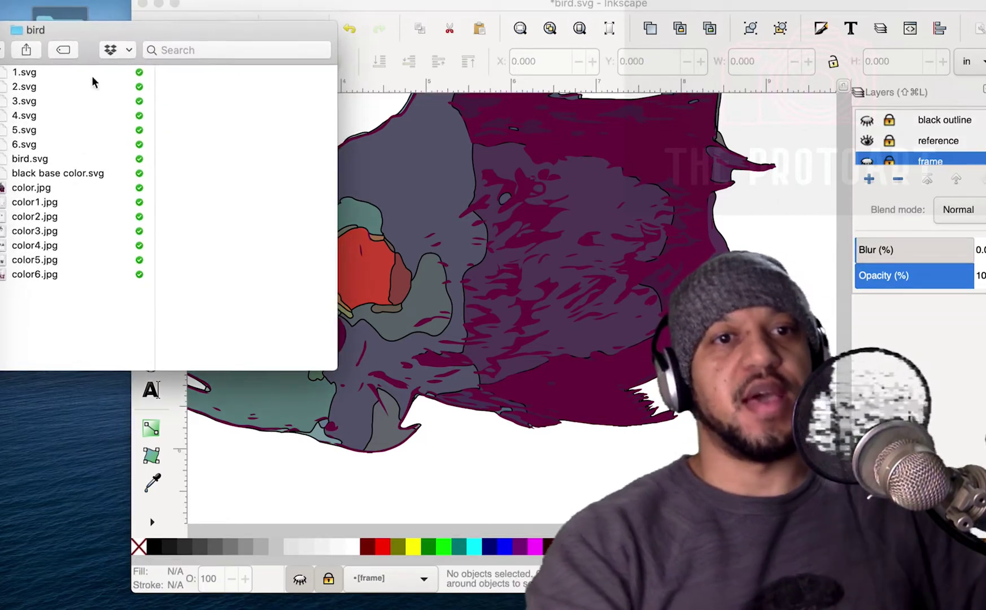
{"action": "left_click", "coordinate": [38, 203]}
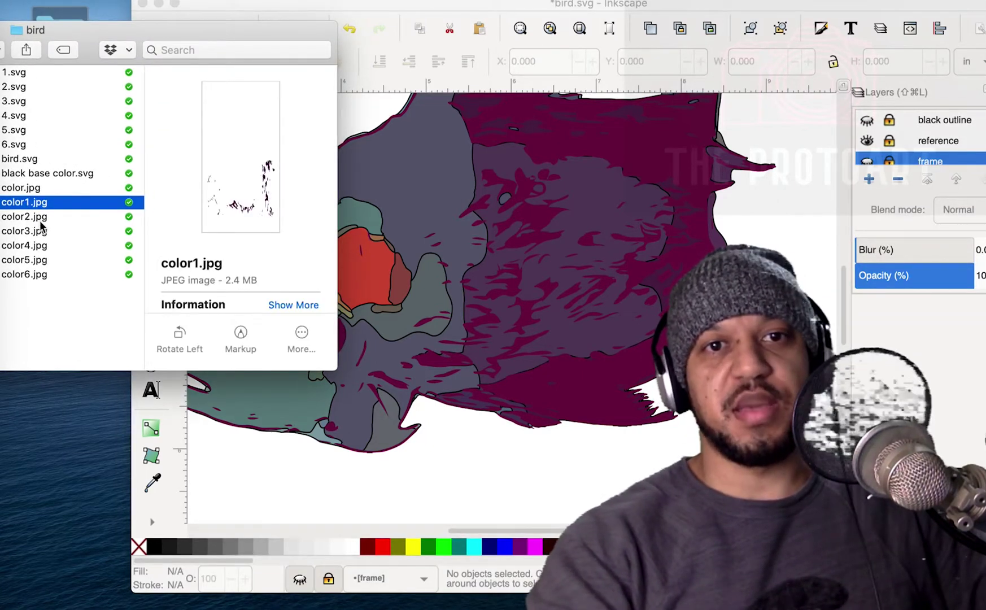
{"action": "left_click", "coordinate": [40, 219]}
{"action": "left_click", "coordinate": [44, 245]}
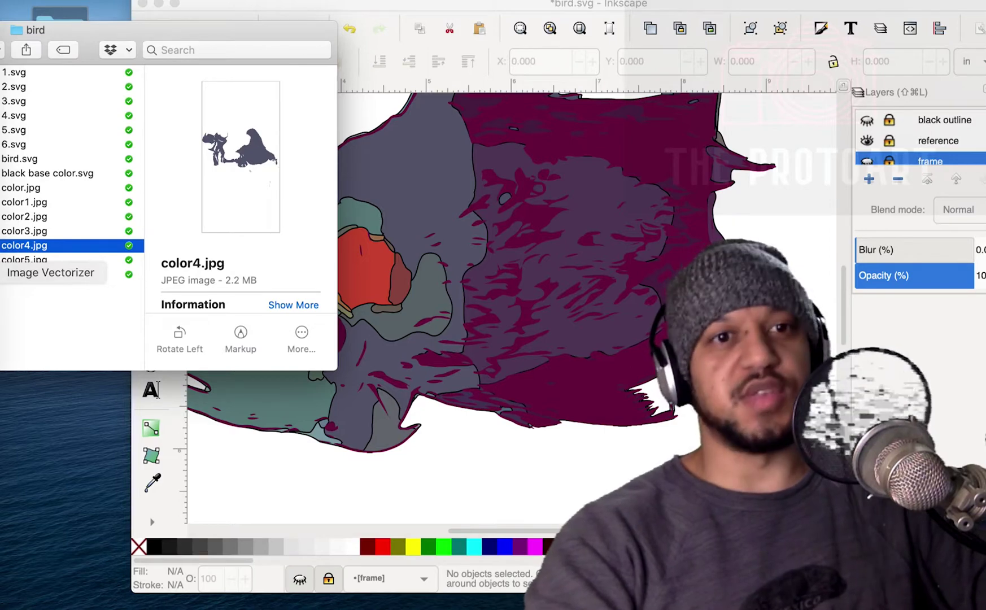
{"action": "left_click", "coordinate": [2, 272]}
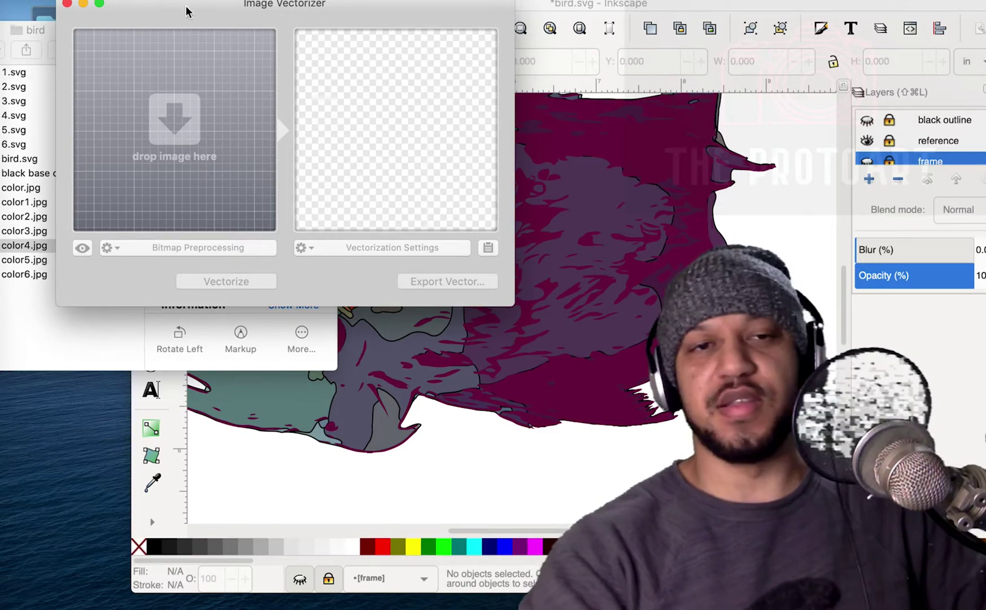
Move the Vectorizer window aside and select color6.jpg in the bird folder
{"action": "left_click_drag", "start_coordinate": [187, 7], "coordinate": [272, 30]}
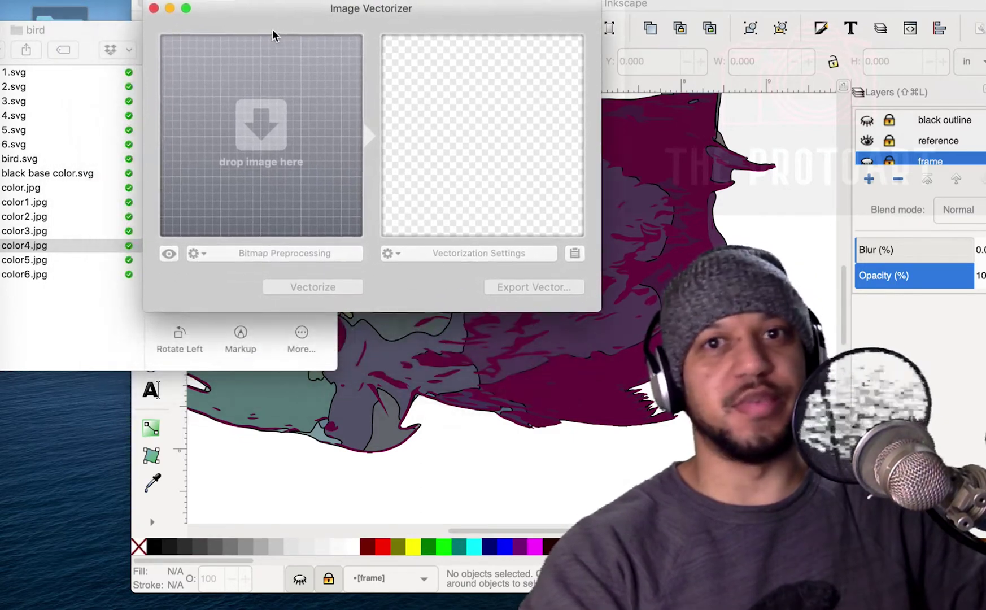
{"action": "key", "text": "super+Tab"}
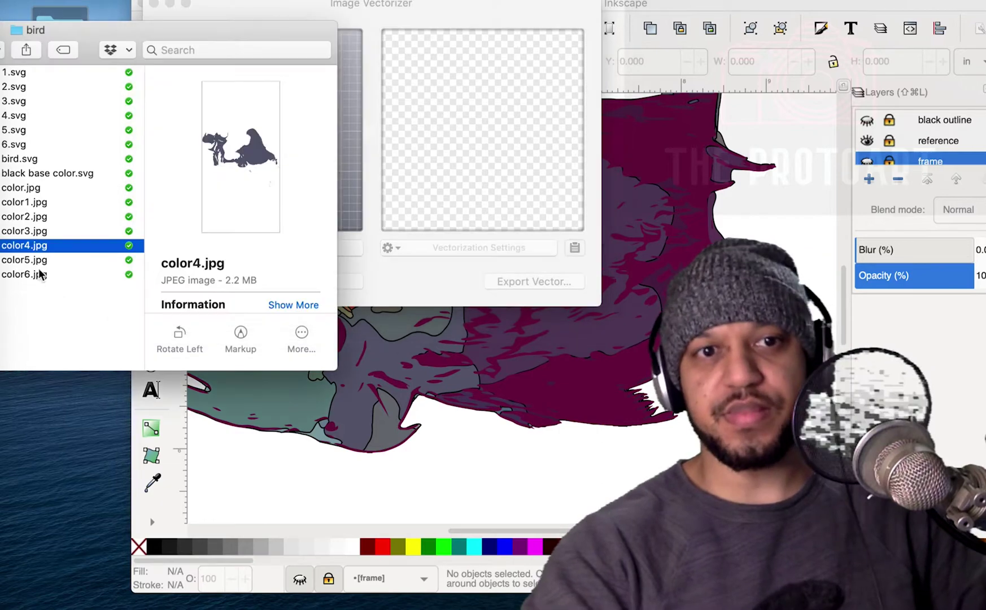
{"action": "key", "text": "Down"}
{"action": "key", "text": "Down"}
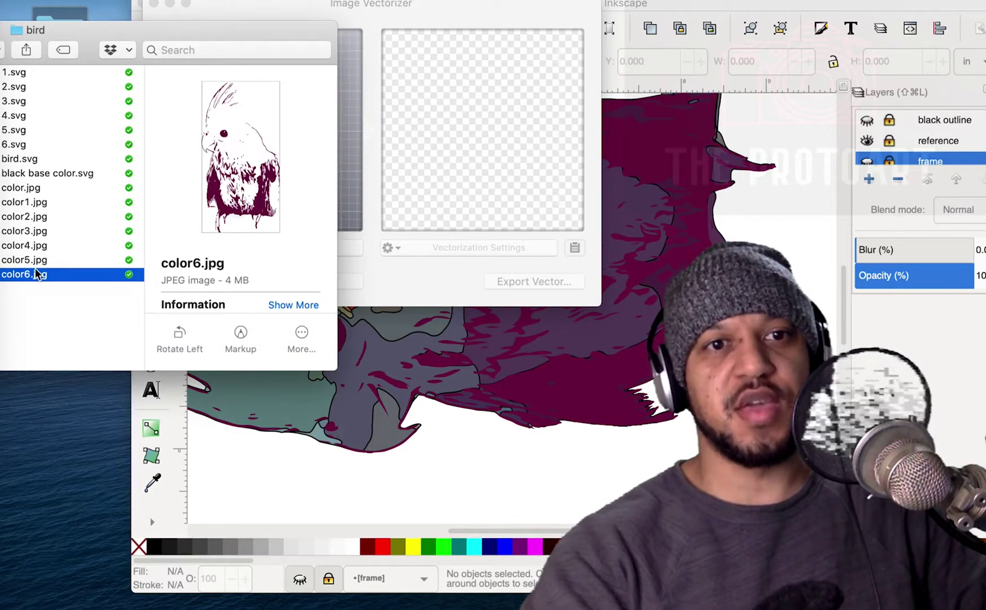
{"action": "left_click", "coordinate": [33, 260]}
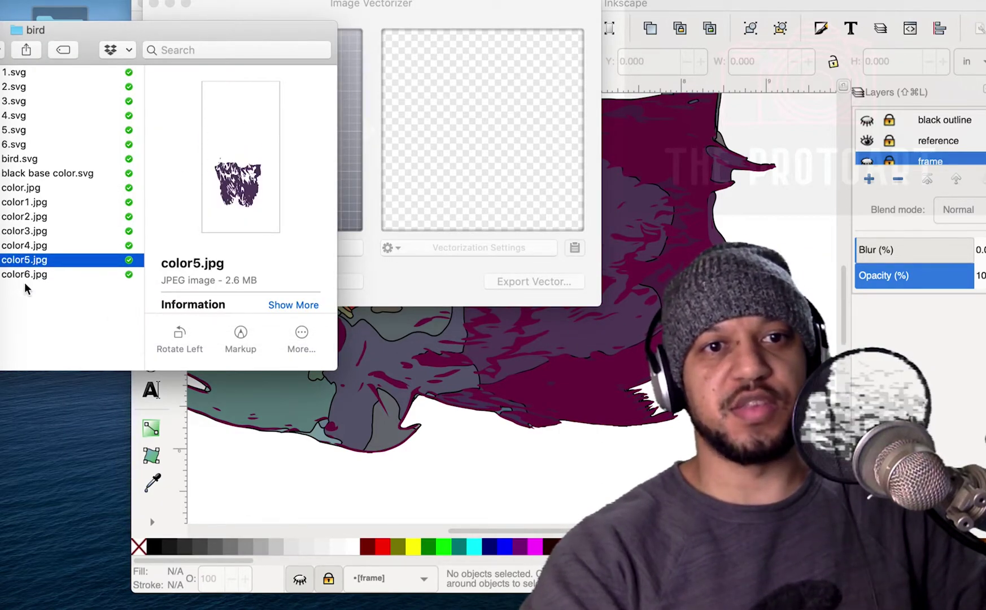
{"action": "key", "text": "Down"}
Drop color6.jpg into Image Vectorizer and move its window back left
{"action": "left_click", "coordinate": [441, 32]}
{"action": "left_click_drag", "start_coordinate": [452, 4], "coordinate": [619, 4]}
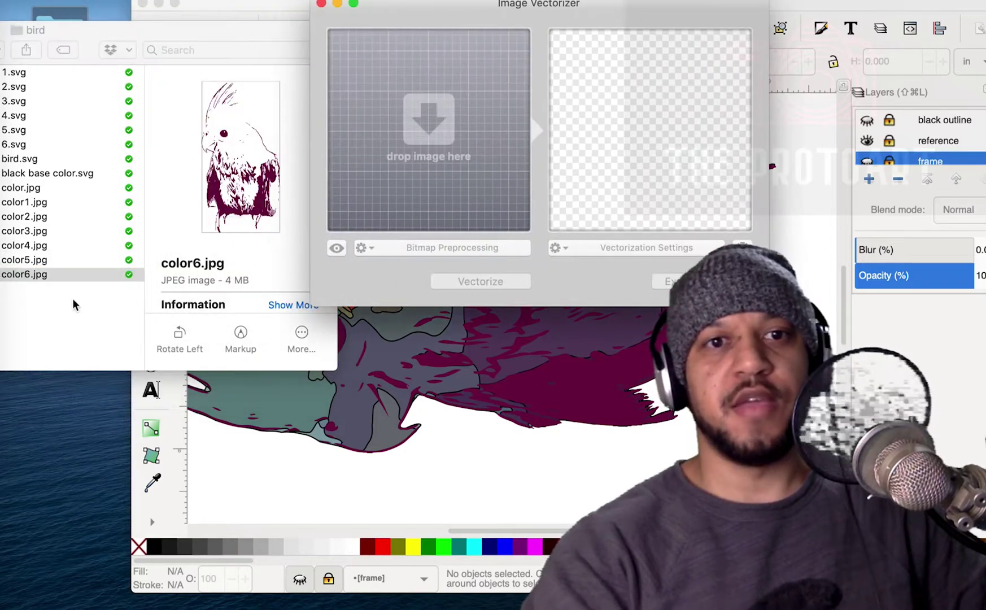
{"action": "left_click_drag", "start_coordinate": [32, 274], "coordinate": [472, 90]}
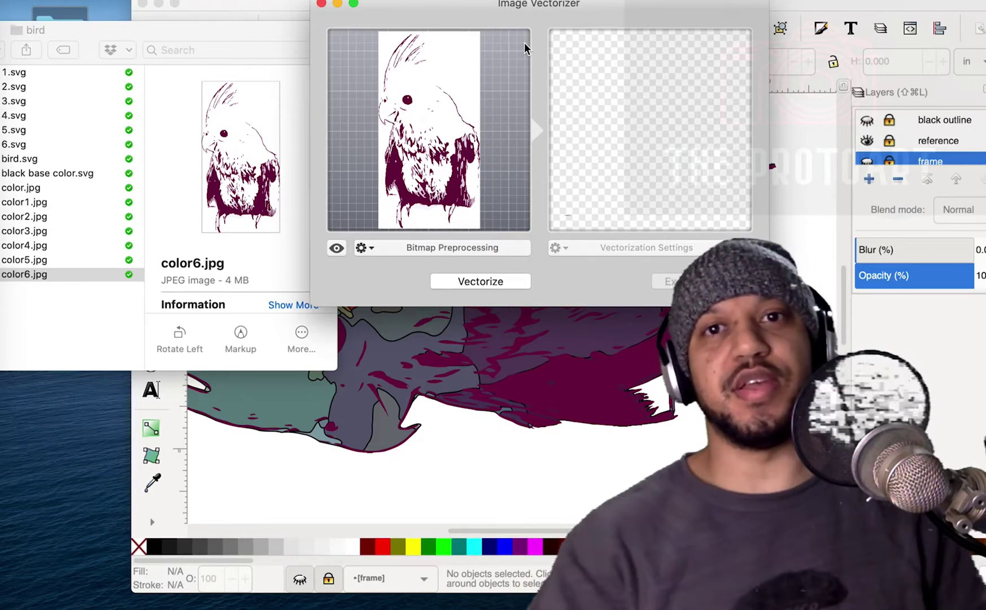
{"action": "left_click_drag", "start_coordinate": [640, 7], "coordinate": [377, 139]}
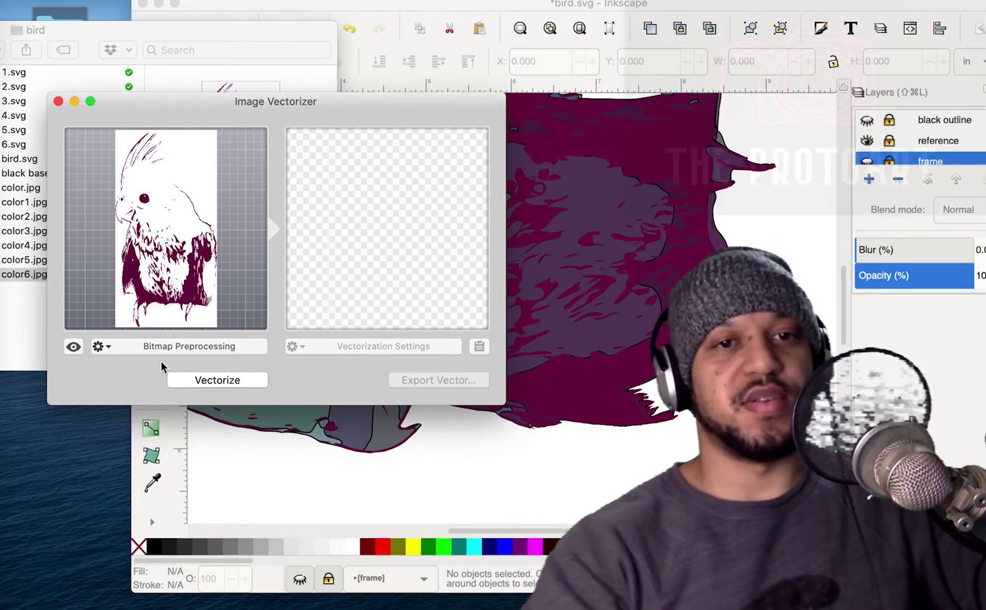
Try Invert in Bitmap Preprocessing, leave it off, and vectorize the color6.jpg parrot
{"action": "left_click", "coordinate": [134, 345]}
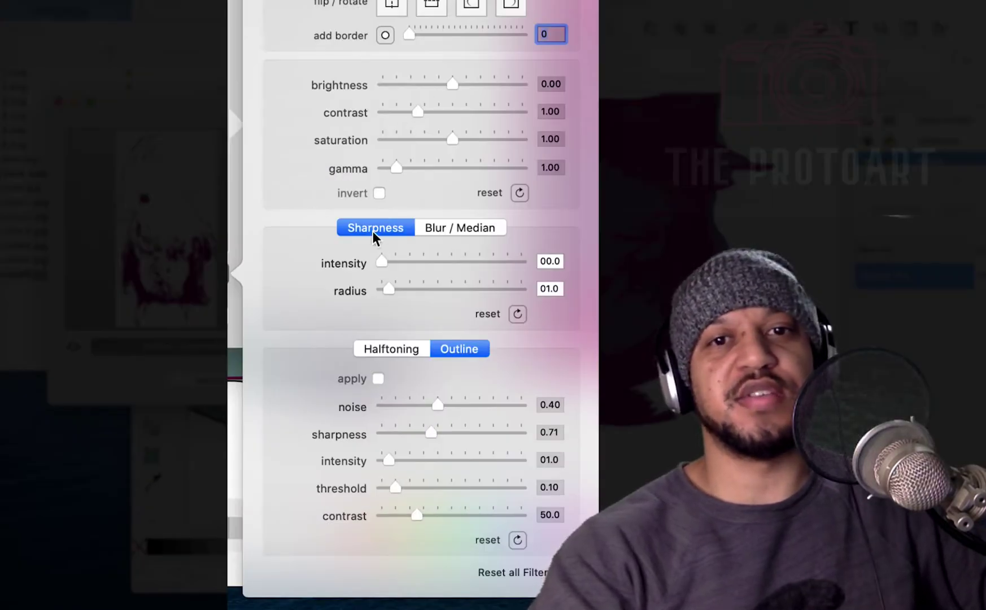
{"action": "left_click", "coordinate": [376, 192]}
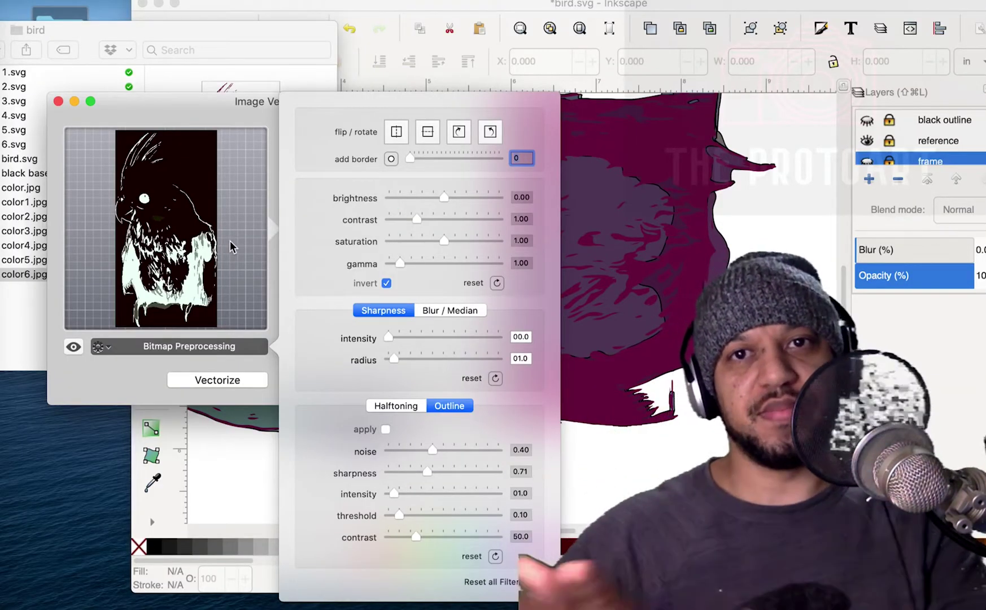
{"action": "left_click", "coordinate": [386, 283]}
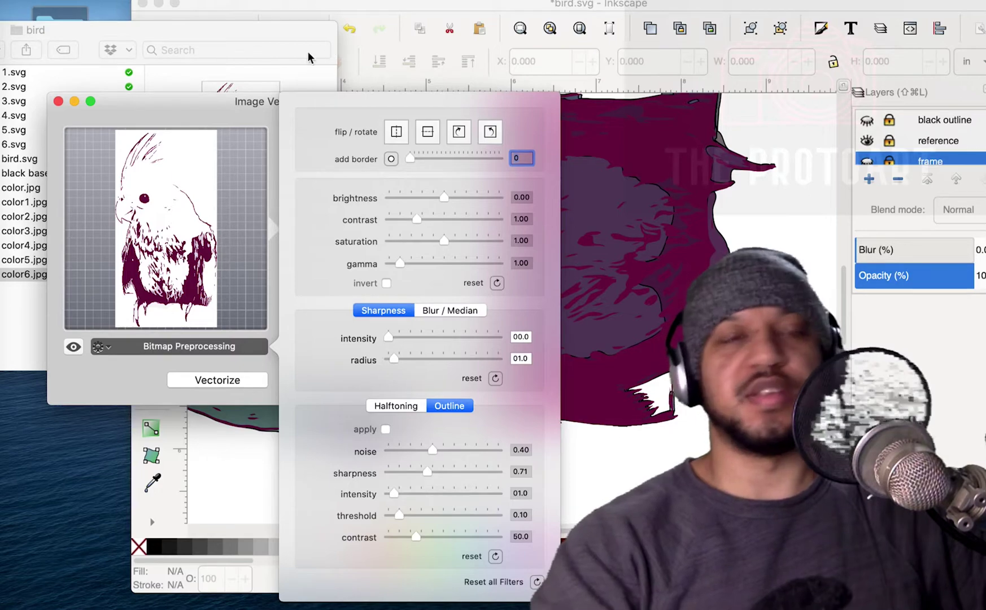
{"action": "left_click", "coordinate": [180, 341]}
{"action": "left_click", "coordinate": [214, 380]}
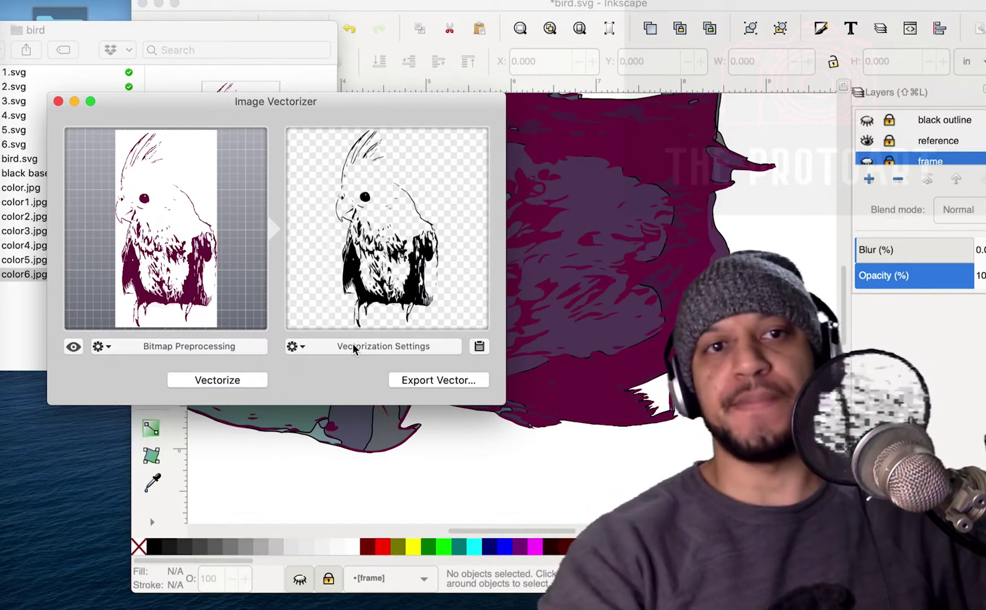
Regenerate the trace with speckle suppression 6, rotated output and 300 dpi resolution
{"action": "left_click", "coordinate": [374, 346]}
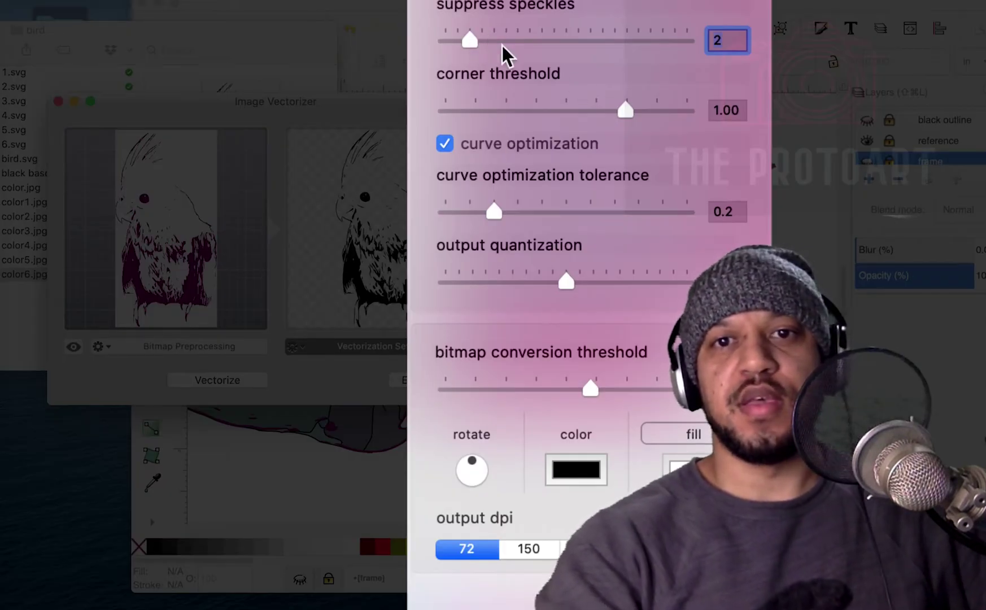
{"action": "left_click_drag", "start_coordinate": [469, 40], "coordinate": [517, 39]}
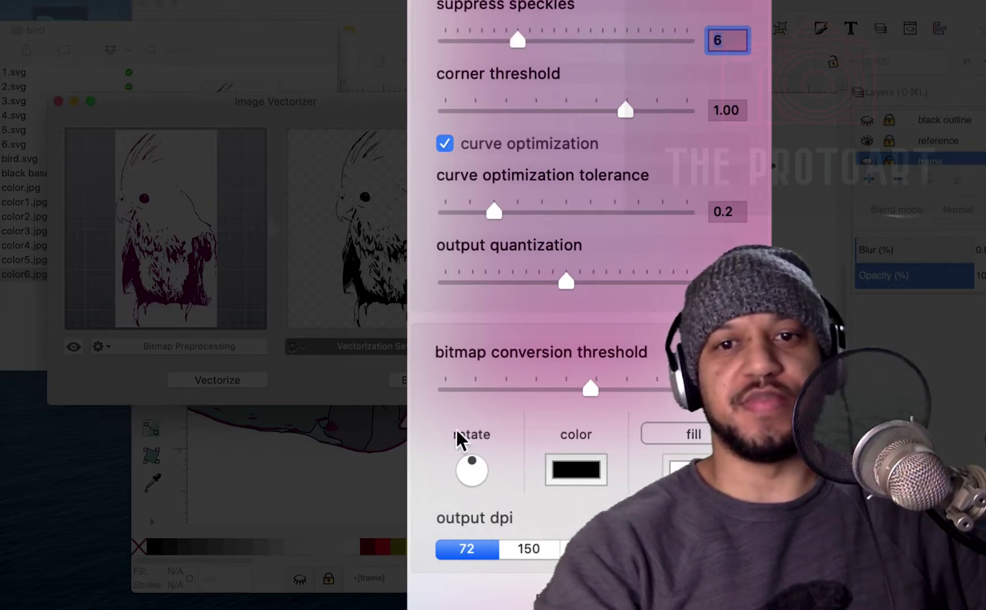
{"action": "left_click_drag", "start_coordinate": [469, 468], "coordinate": [458, 476]}
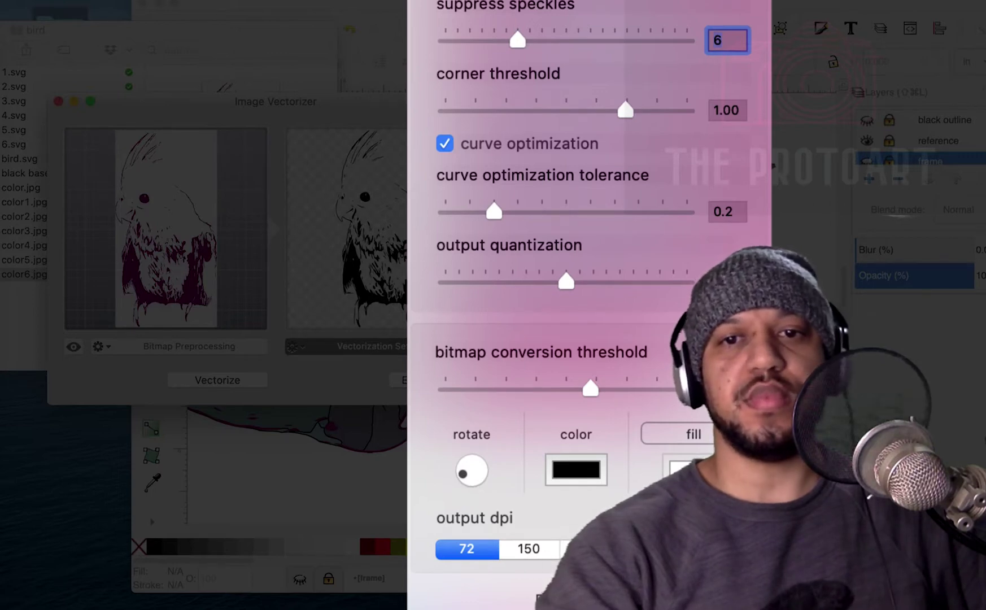
{"action": "left_click", "coordinate": [591, 548]}
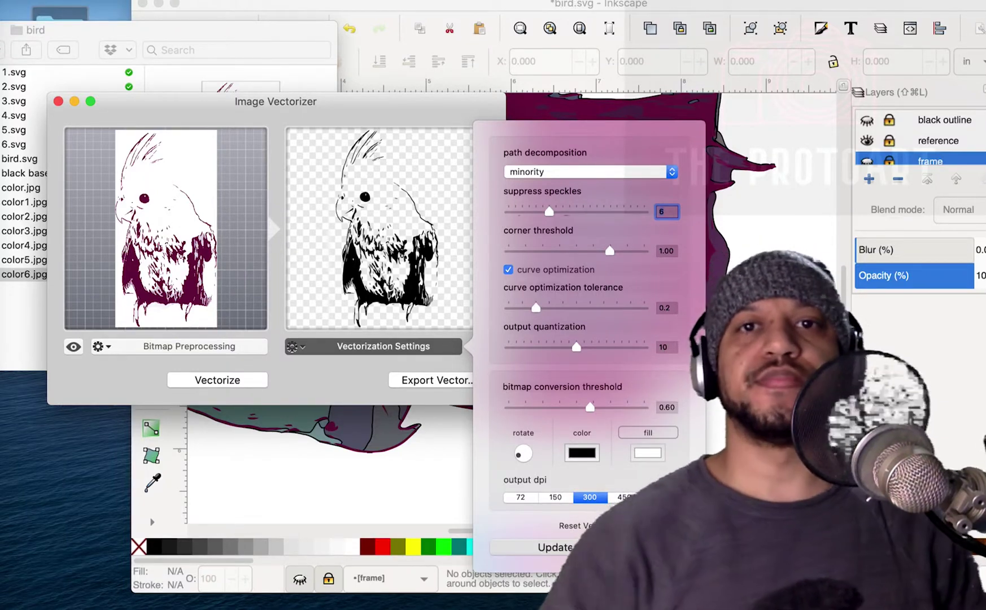
{"action": "left_click", "coordinate": [572, 548]}
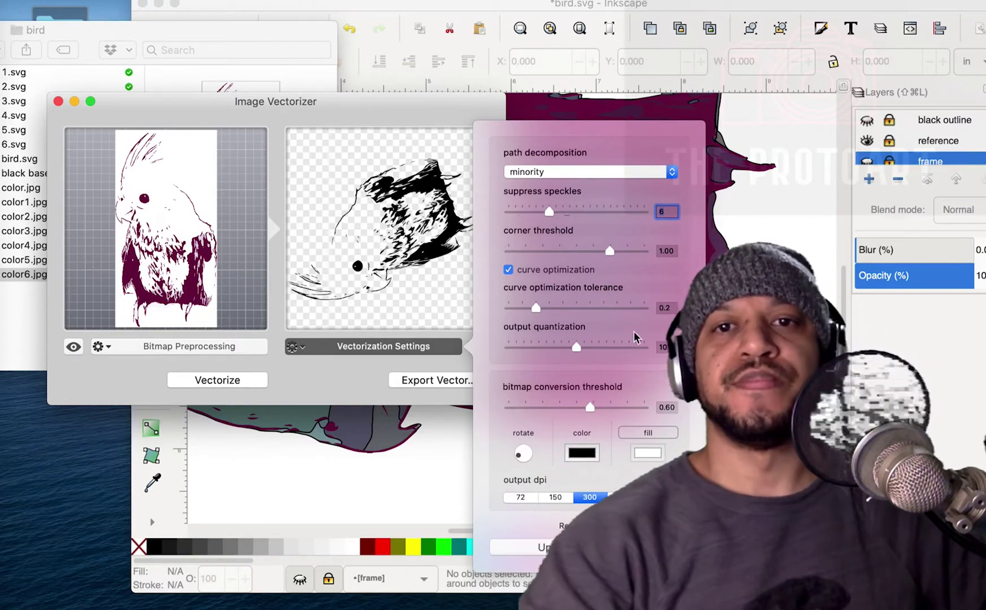
{"action": "left_click", "coordinate": [391, 346]}
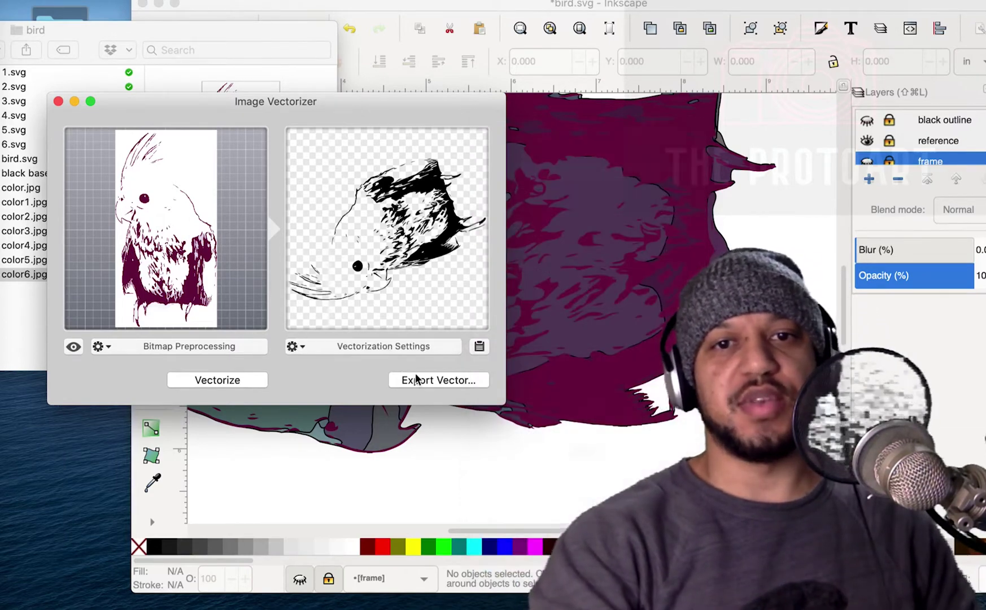
Export the traced parrot as a vector file
{"action": "left_click", "coordinate": [418, 384]}
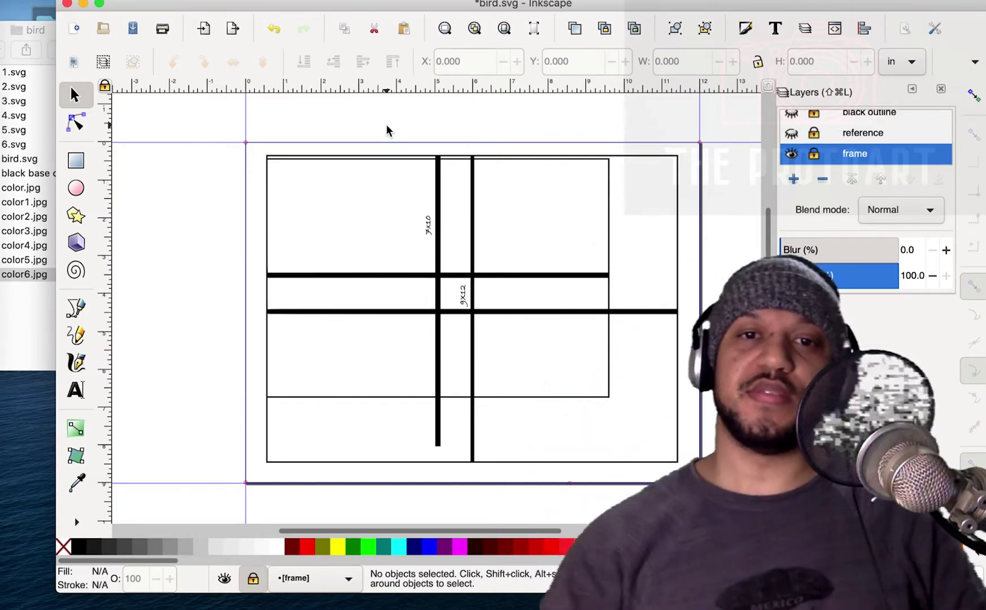
Zoom in on the canvas and make the reference layer's artwork visible
{"action": "scroll", "coordinate": [381, 255], "scroll_direction": "up", "scroll_amount": 1}
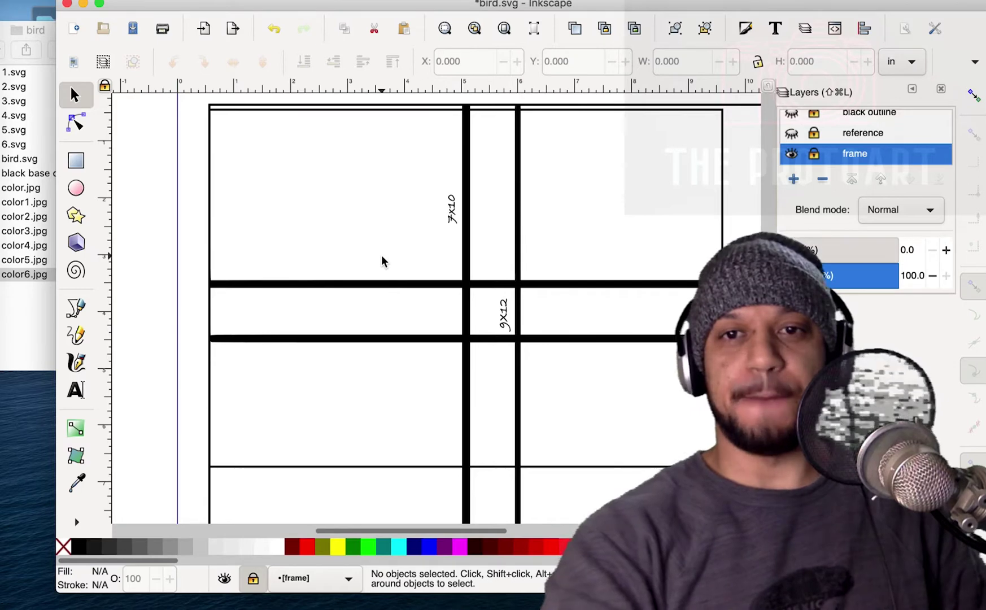
{"action": "scroll", "coordinate": [381, 255], "scroll_direction": "up", "scroll_amount": 1}
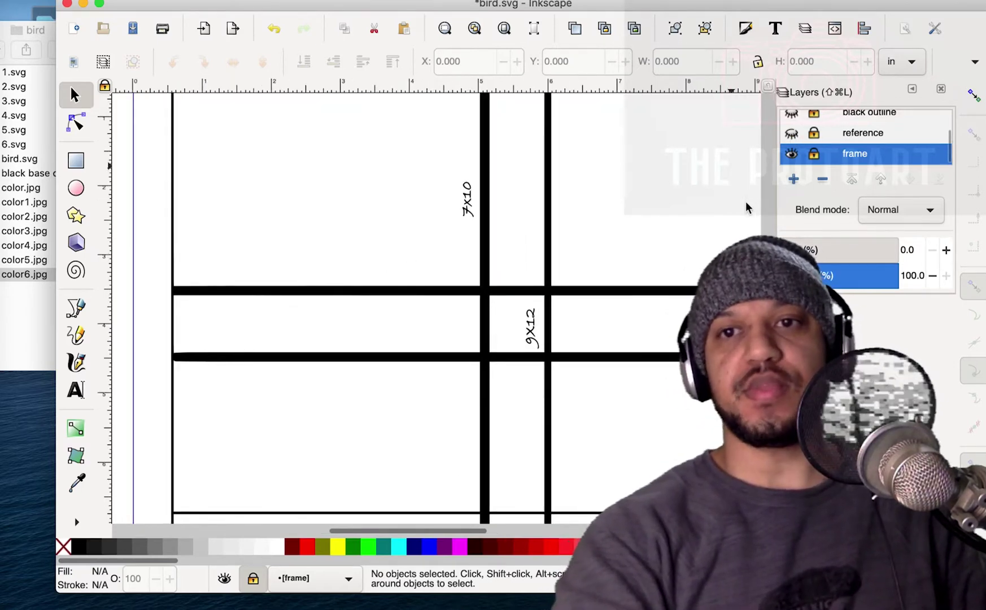
{"action": "left_click", "coordinate": [791, 133]}
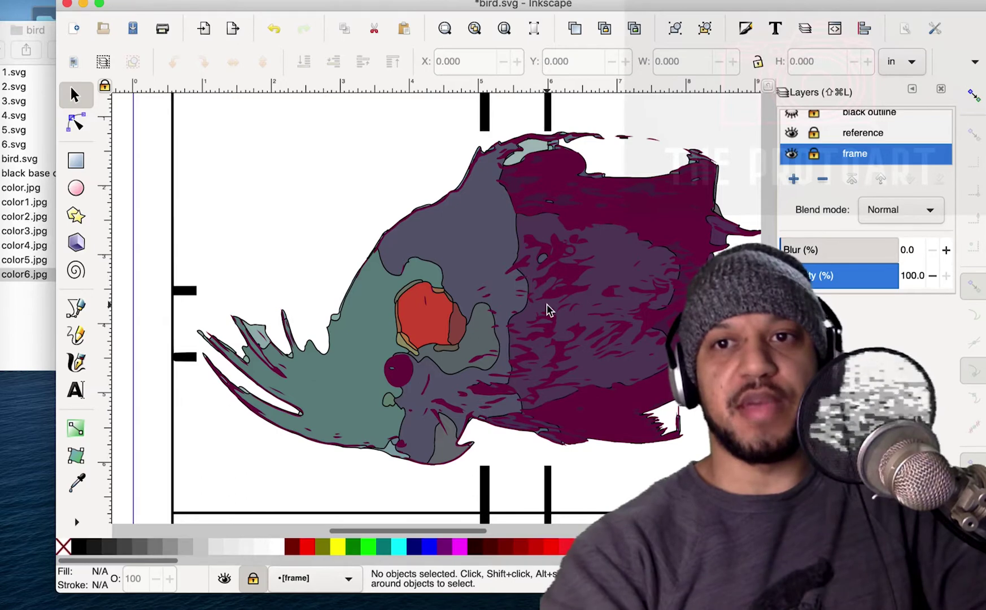
Zoom in on the frame and hide the bird reference layer
{"action": "scroll", "coordinate": [547, 303], "scroll_direction": "down", "scroll_amount": 3}
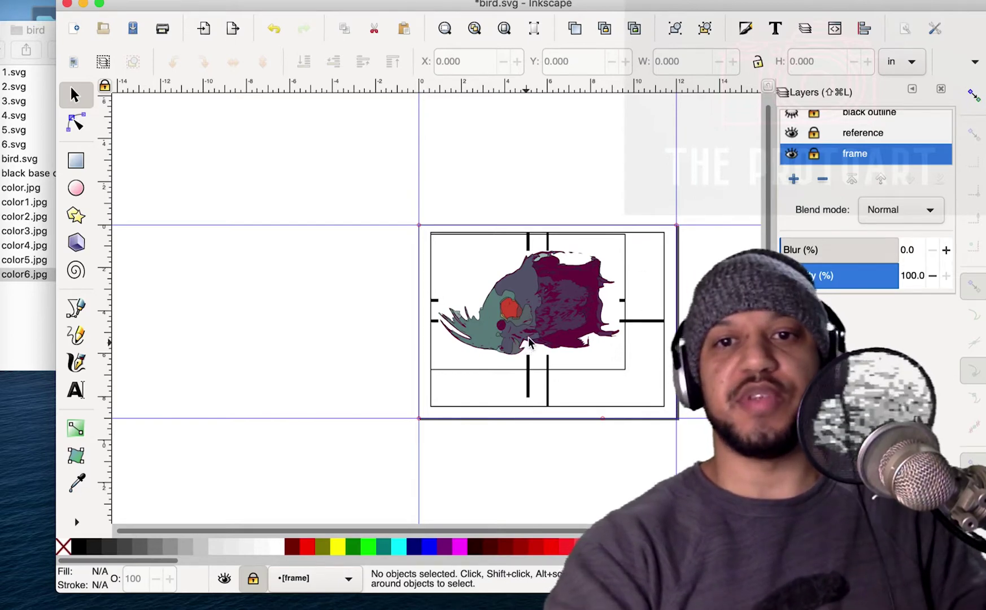
{"action": "key", "text": "plus"}
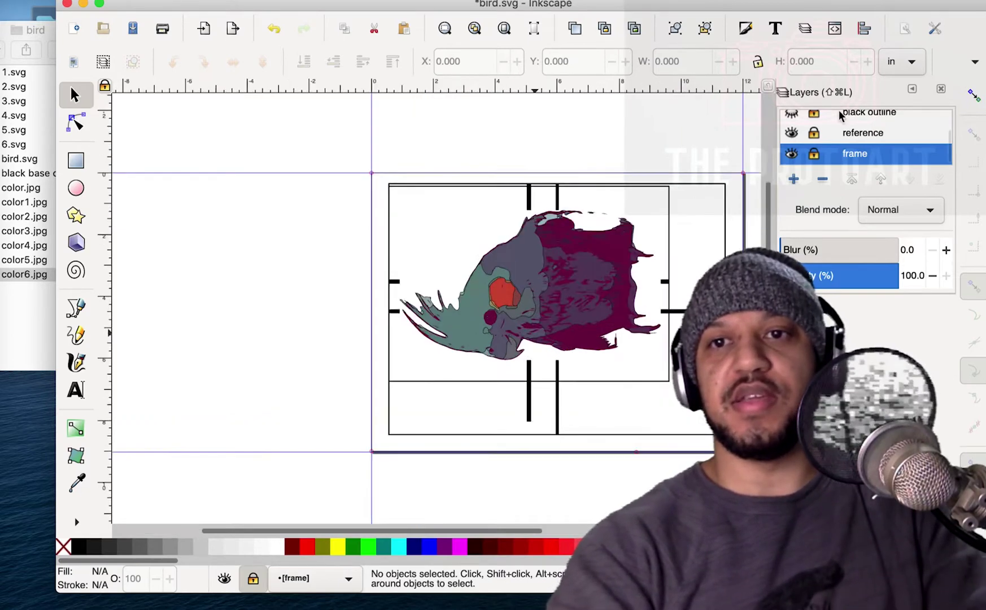
{"action": "left_click", "coordinate": [791, 134]}
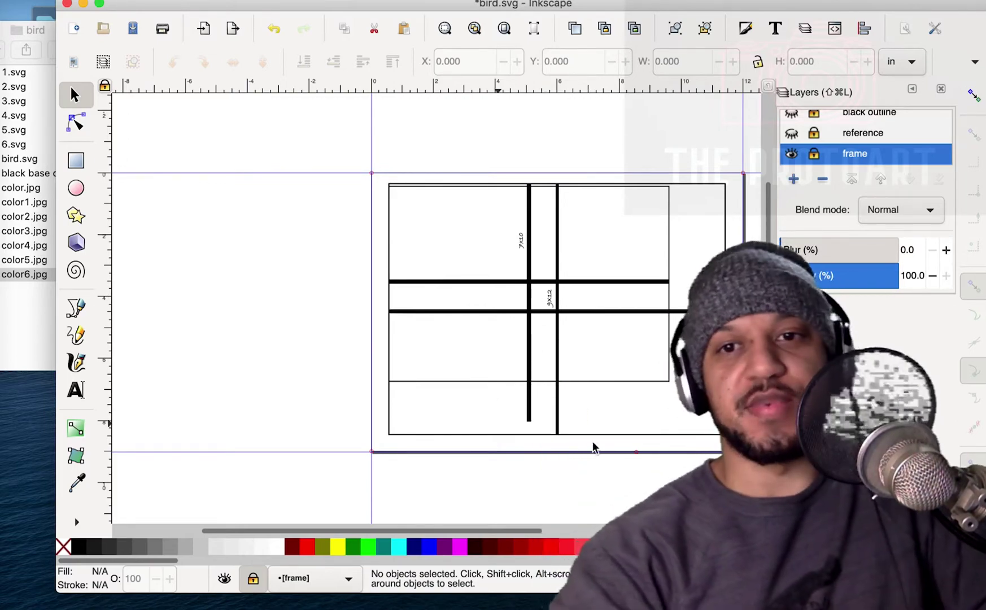
Show the reference layer again and toggle the frame layer off and back on
{"action": "scroll", "coordinate": [592, 445], "scroll_direction": "down", "scroll_amount": 1}
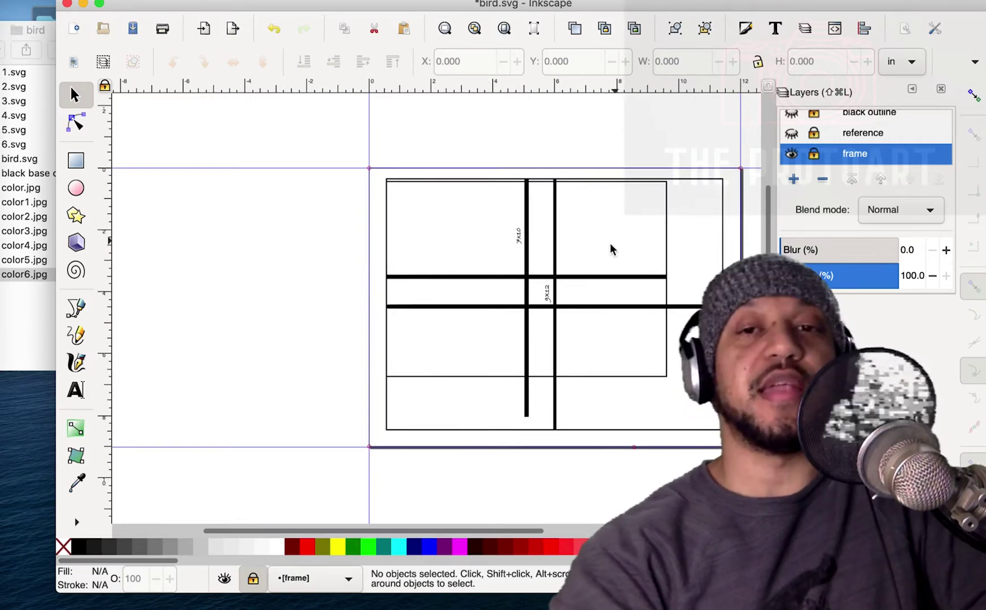
{"action": "scroll", "coordinate": [545, 226], "scroll_direction": "up", "scroll_amount": 2}
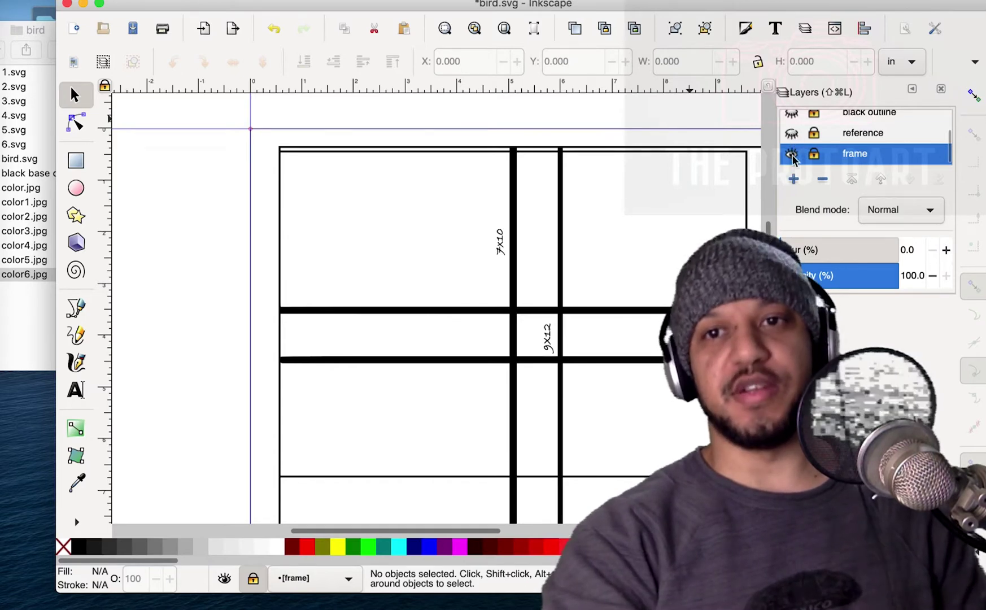
{"action": "left_click", "coordinate": [791, 132]}
{"action": "left_click", "coordinate": [791, 156]}
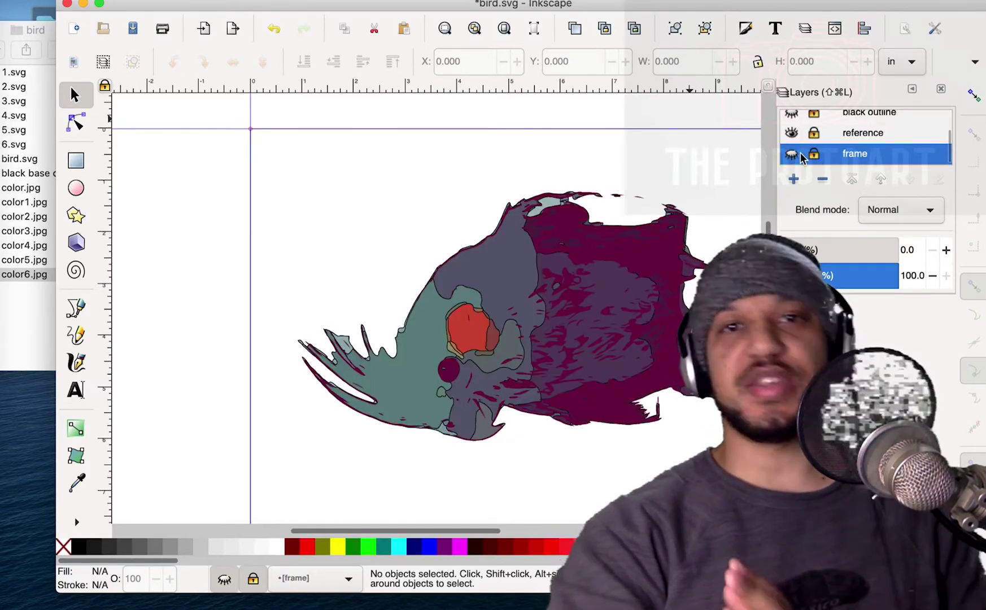
{"action": "left_click", "coordinate": [793, 154]}
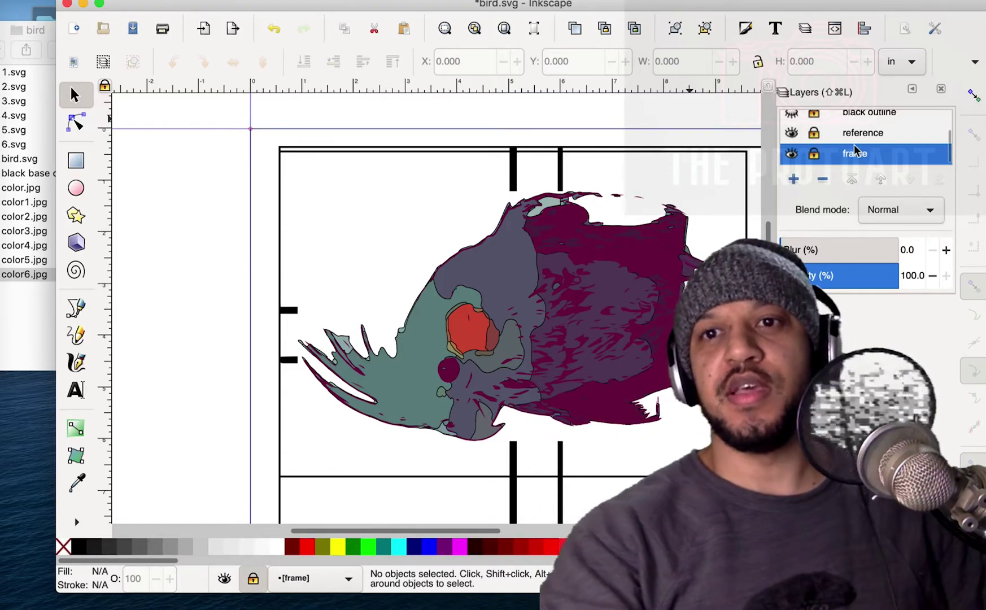
{"action": "scroll", "coordinate": [852, 144], "scroll_direction": "up", "scroll_amount": 5}
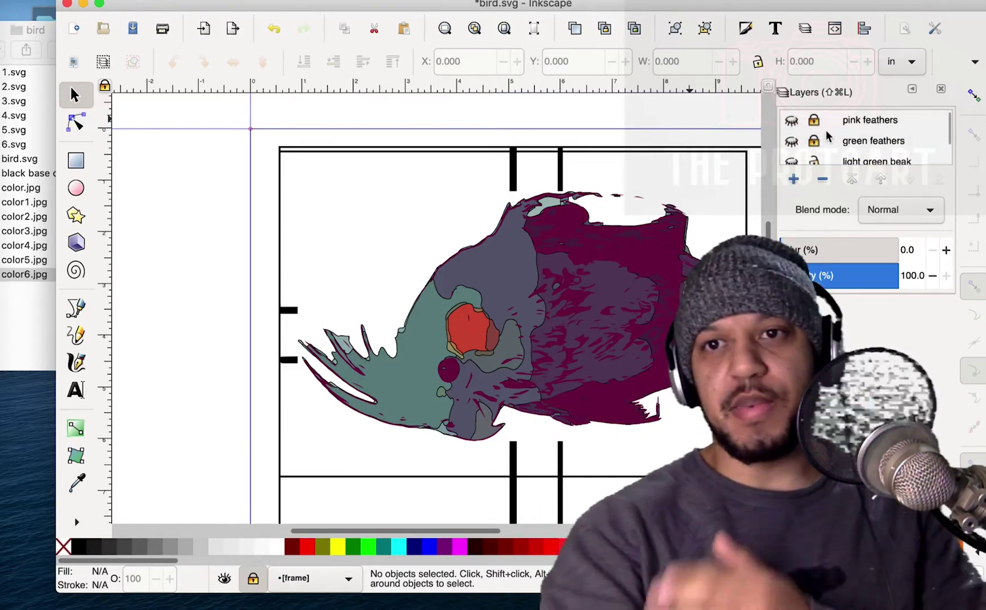
Show the pink feathers, green feathers, light green beak, purple feathers and black outline layers
{"action": "scroll", "coordinate": [855, 129], "scroll_direction": "down", "scroll_amount": 1}
{"action": "scroll", "coordinate": [852, 130], "scroll_direction": "up", "scroll_amount": 1}
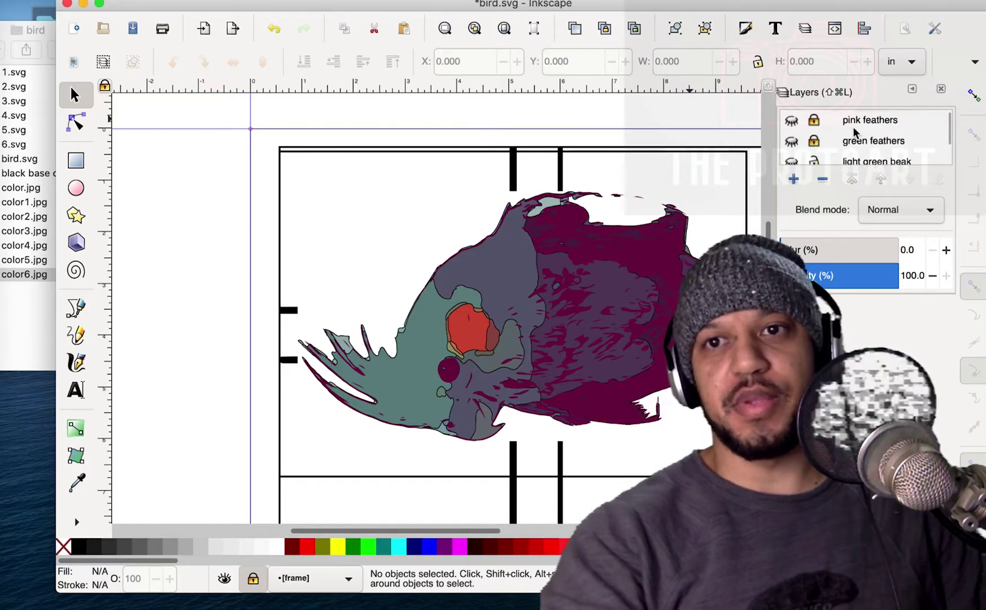
{"action": "left_click", "coordinate": [790, 121]}
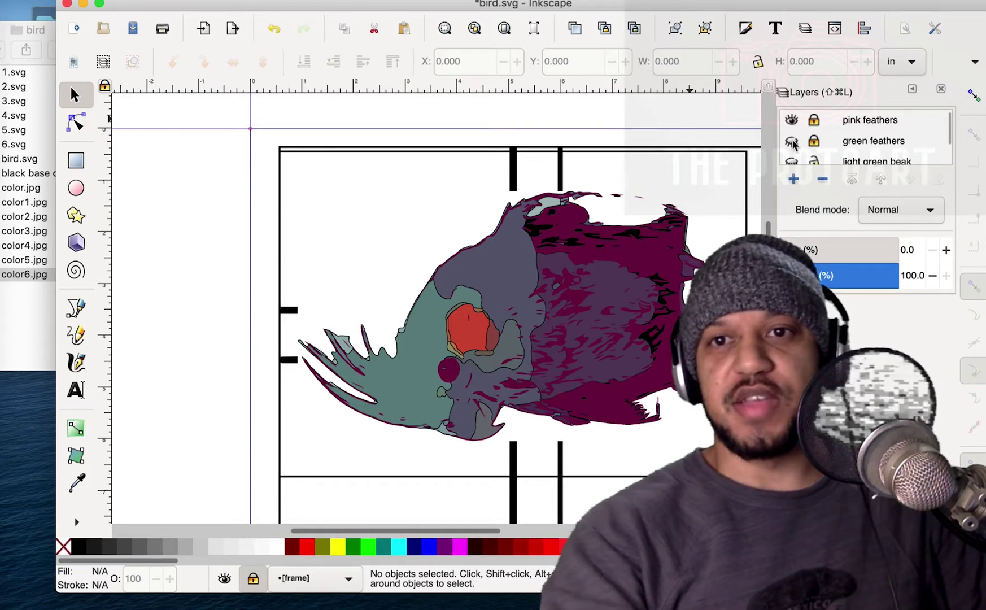
{"action": "left_click", "coordinate": [791, 141]}
{"action": "left_click", "coordinate": [790, 162]}
{"action": "scroll", "coordinate": [790, 152], "scroll_direction": "down", "scroll_amount": 3}
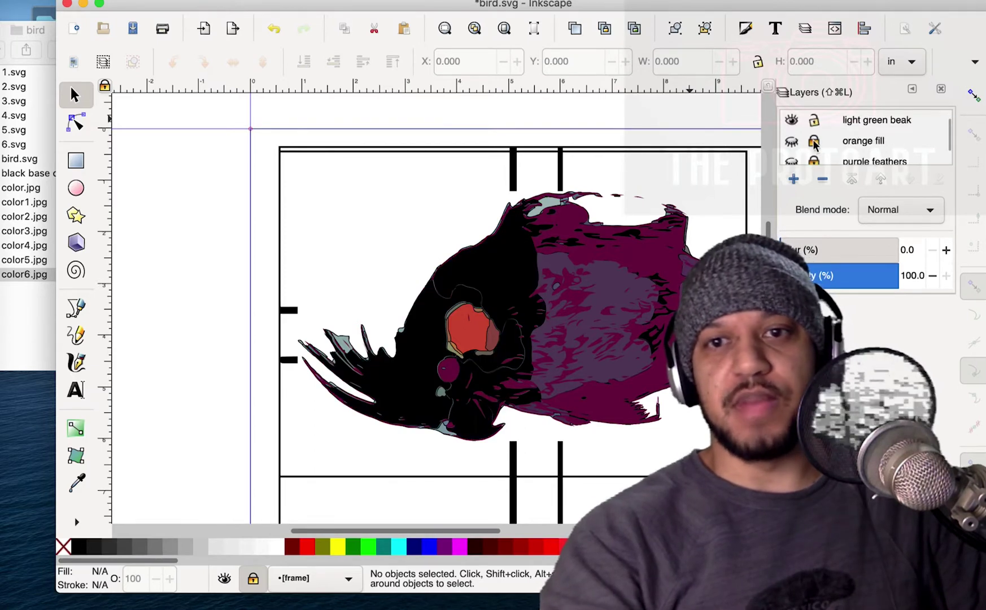
{"action": "left_click", "coordinate": [791, 132]}
{"action": "left_click", "coordinate": [791, 152]}
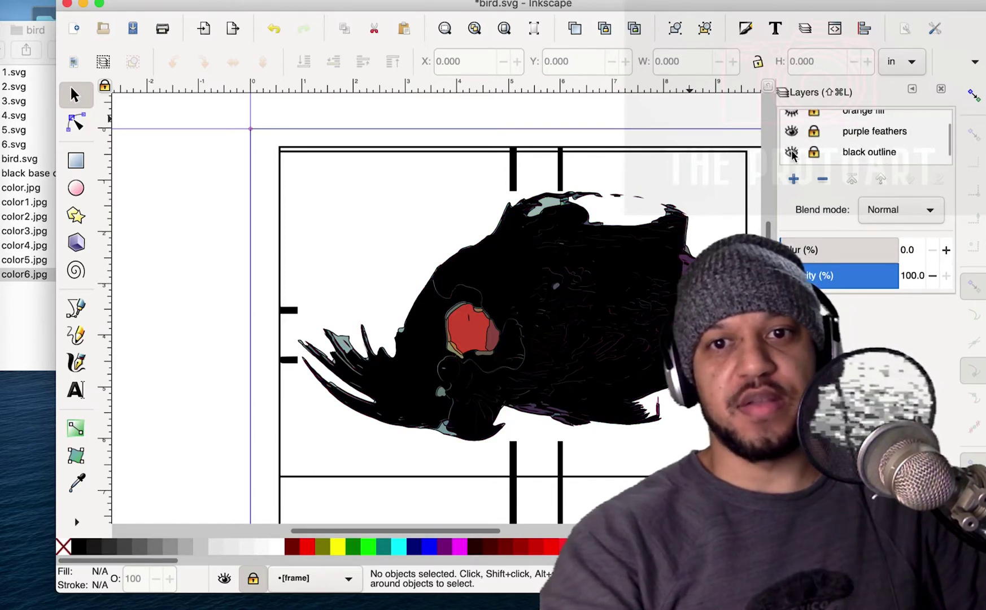
{"action": "scroll", "coordinate": [808, 141], "scroll_direction": "down", "scroll_amount": 2}
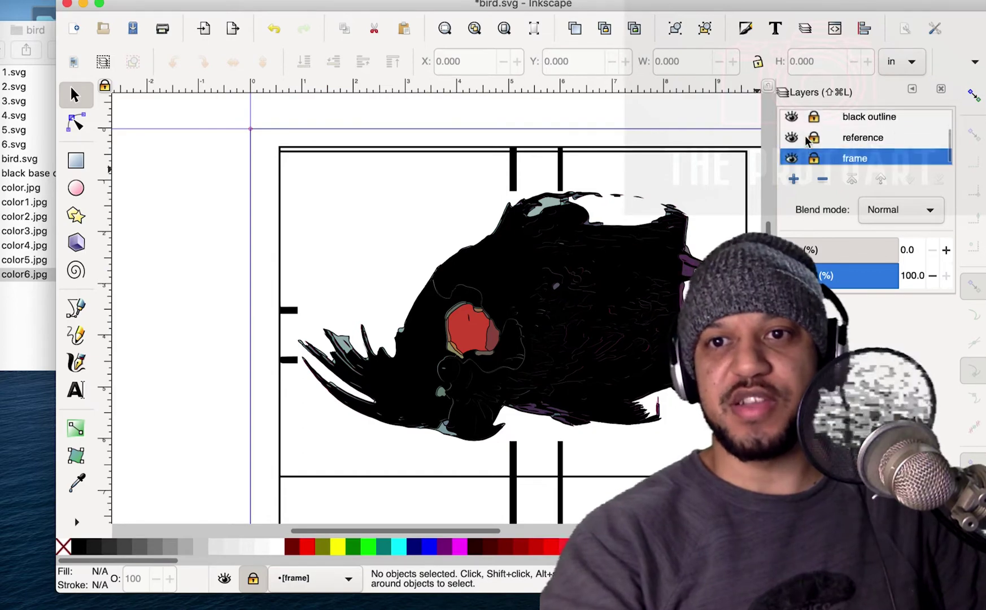
{"action": "scroll", "coordinate": [803, 147], "scroll_direction": "up", "scroll_amount": 3}
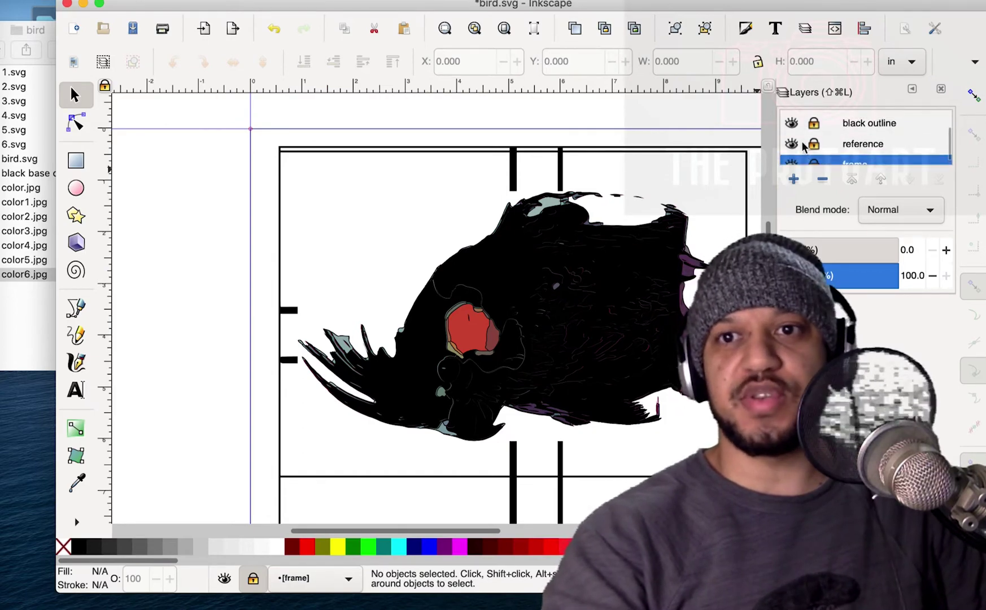
{"action": "scroll", "coordinate": [547, 294], "scroll_direction": "up", "scroll_amount": 2, "text": "ctrl"}
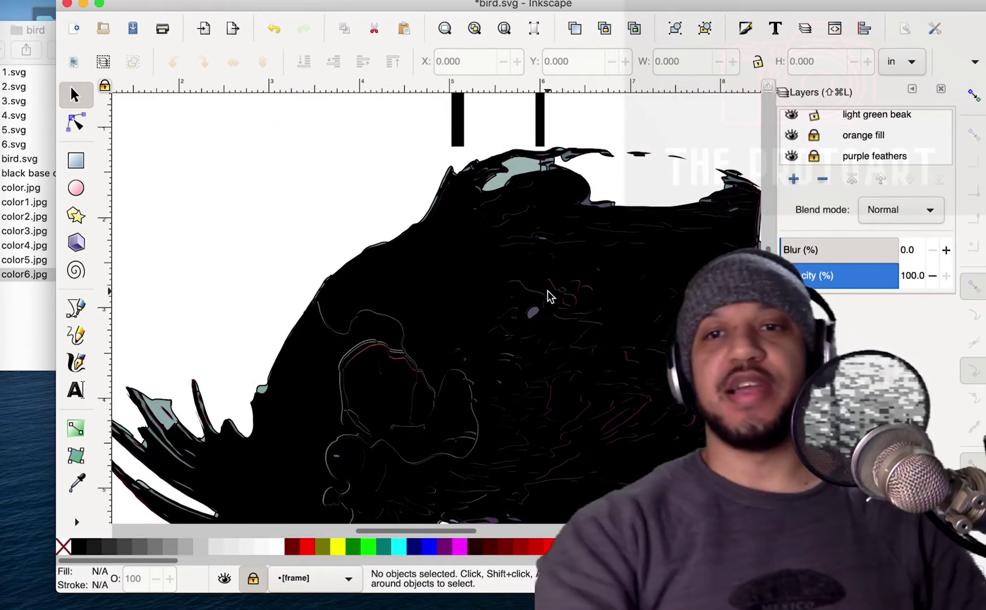
{"action": "scroll", "coordinate": [533, 331], "scroll_direction": "down", "scroll_amount": 2}
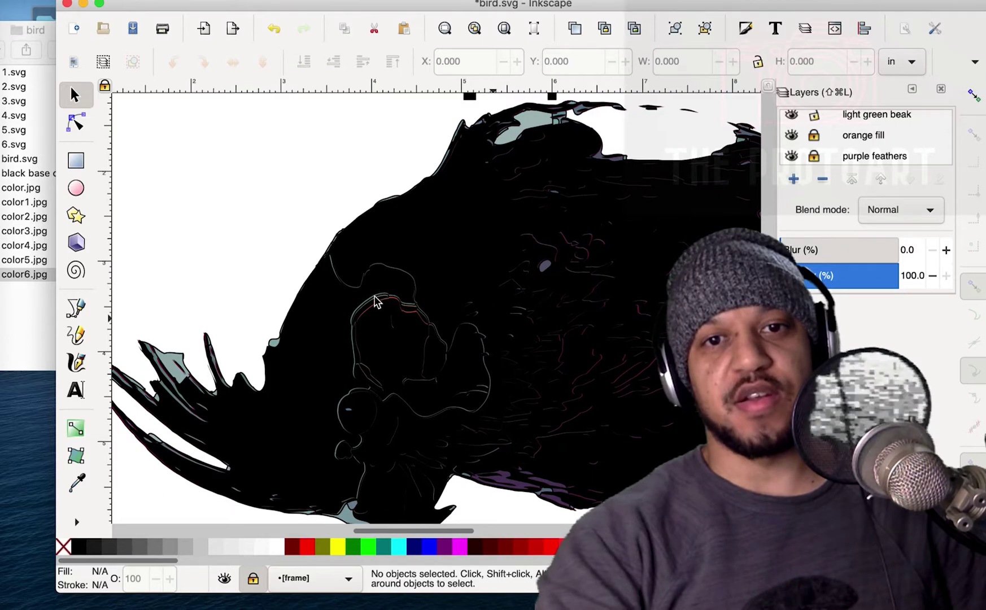
{"action": "scroll", "coordinate": [443, 330], "scroll_direction": "up", "scroll_amount": 3}
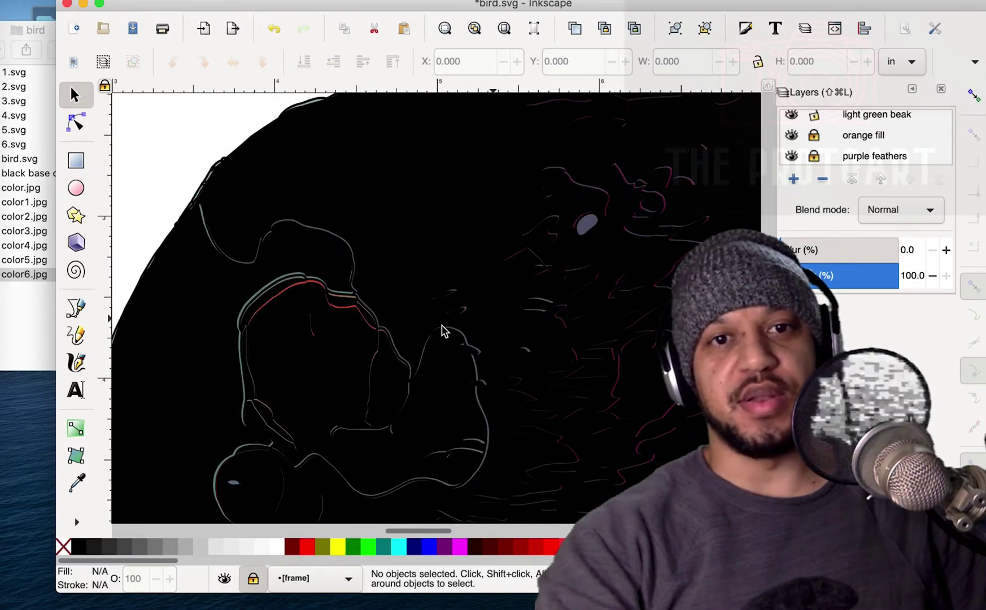
{"action": "scroll", "coordinate": [443, 331], "scroll_direction": "up", "scroll_amount": 2}
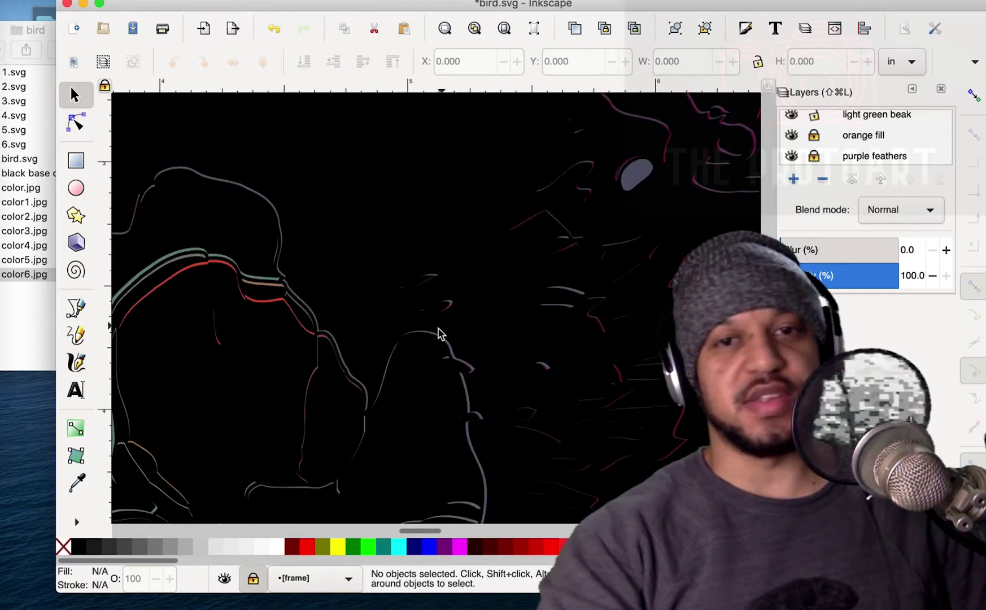
{"action": "scroll", "coordinate": [435, 336], "scroll_direction": "down", "scroll_amount": 6}
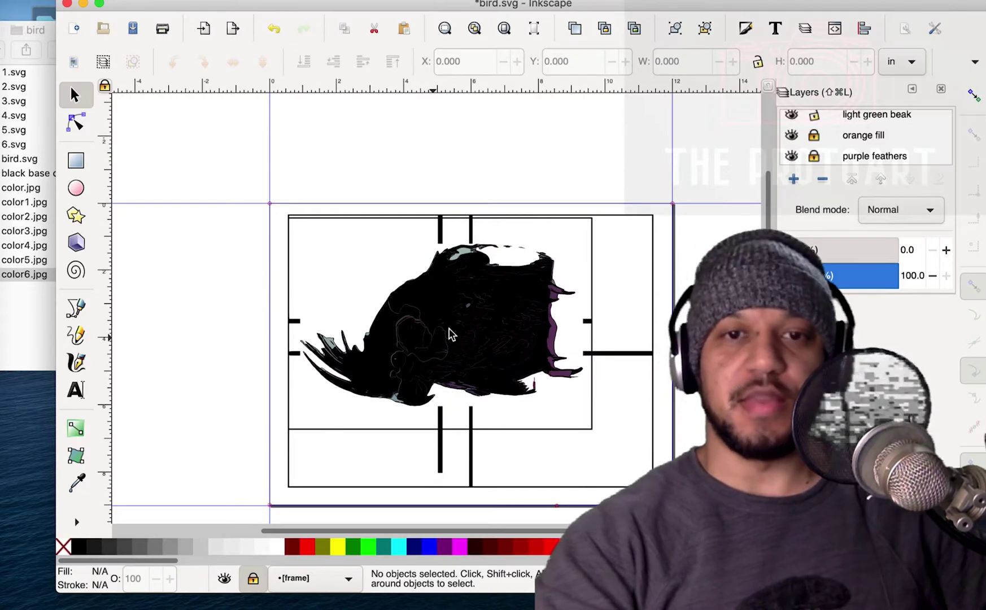
{"action": "scroll", "coordinate": [449, 333], "scroll_direction": "down", "scroll_amount": 3}
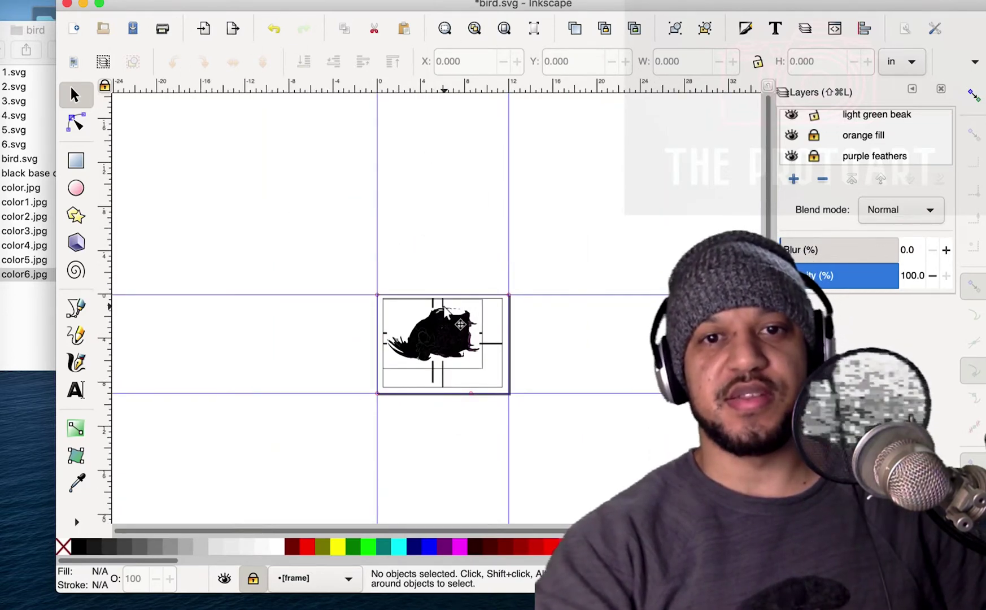
{"action": "scroll", "coordinate": [444, 310], "scroll_direction": "up", "scroll_amount": 1}
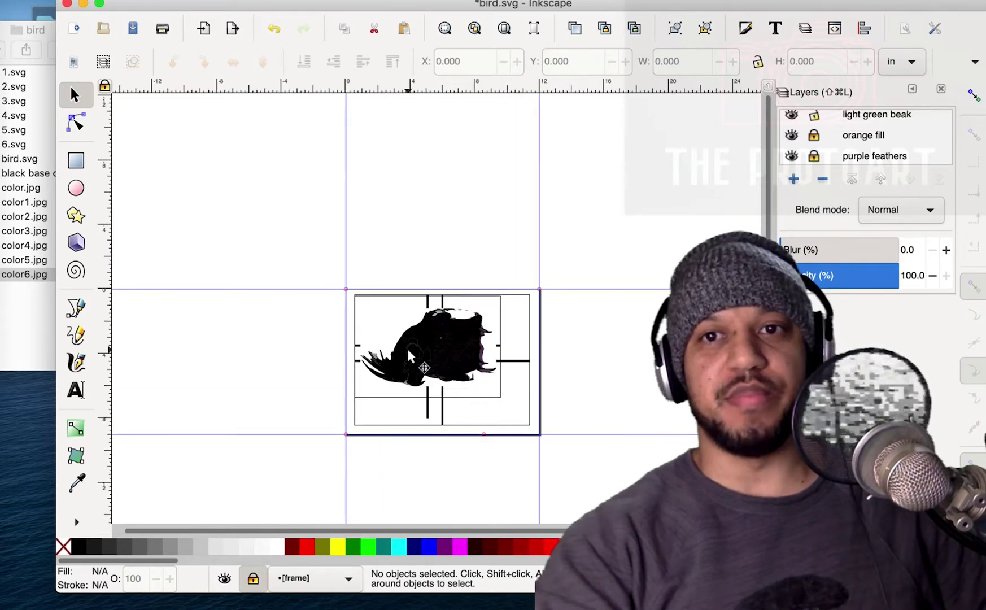
{"action": "scroll", "coordinate": [411, 354], "scroll_direction": "up", "scroll_amount": 2}
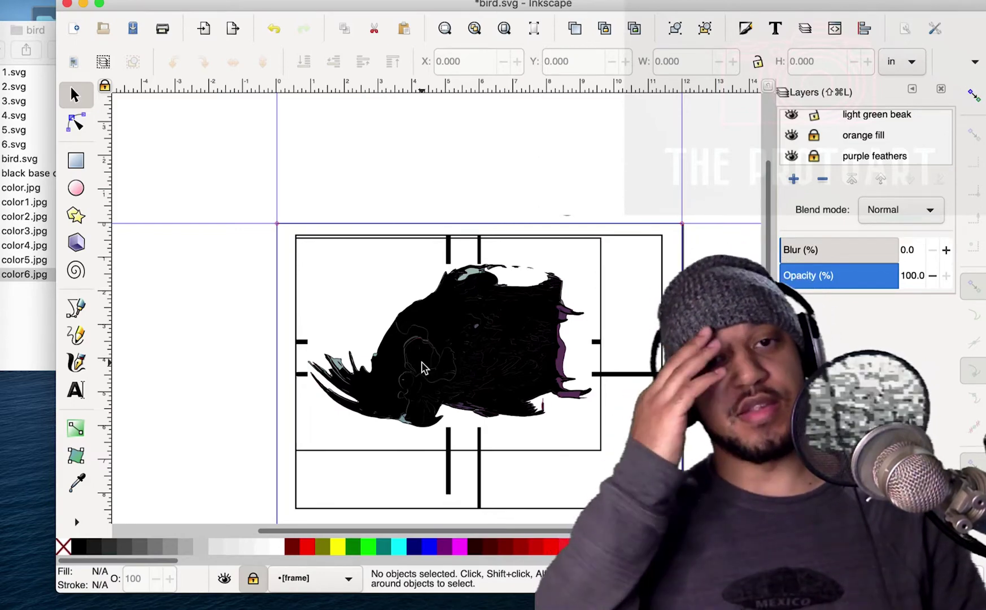
{"action": "scroll", "coordinate": [422, 364], "scroll_direction": "up", "scroll_amount": 1}
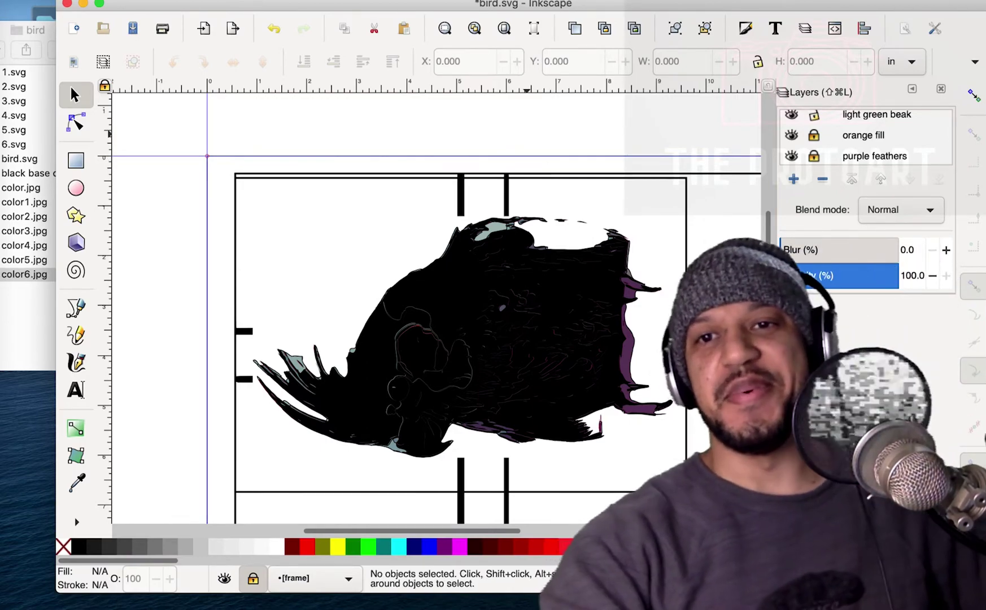
{"action": "mouse_move", "coordinate": [586, 6]}
{"action": "left_mouse_down"}
{"action": "mouse_move", "coordinate": [559, 5]}
{"action": "mouse_move", "coordinate": [578, 6]}
{"action": "left_mouse_up"}
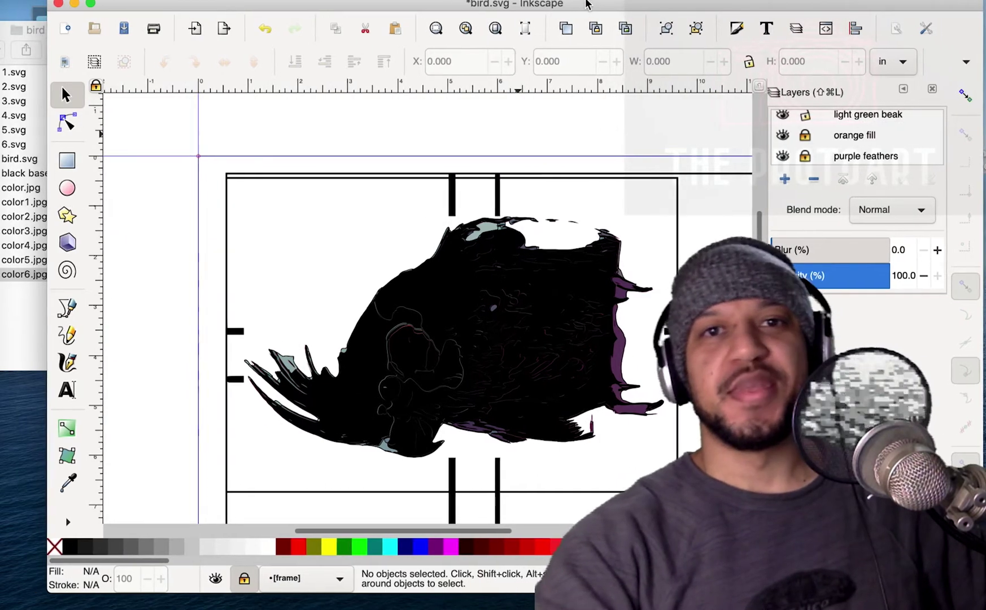
Open AxiDraw Control from Extensions and look through its Config, Resume, Layers, Manual and Options tabs
{"action": "left_click", "coordinate": [421, 0]}
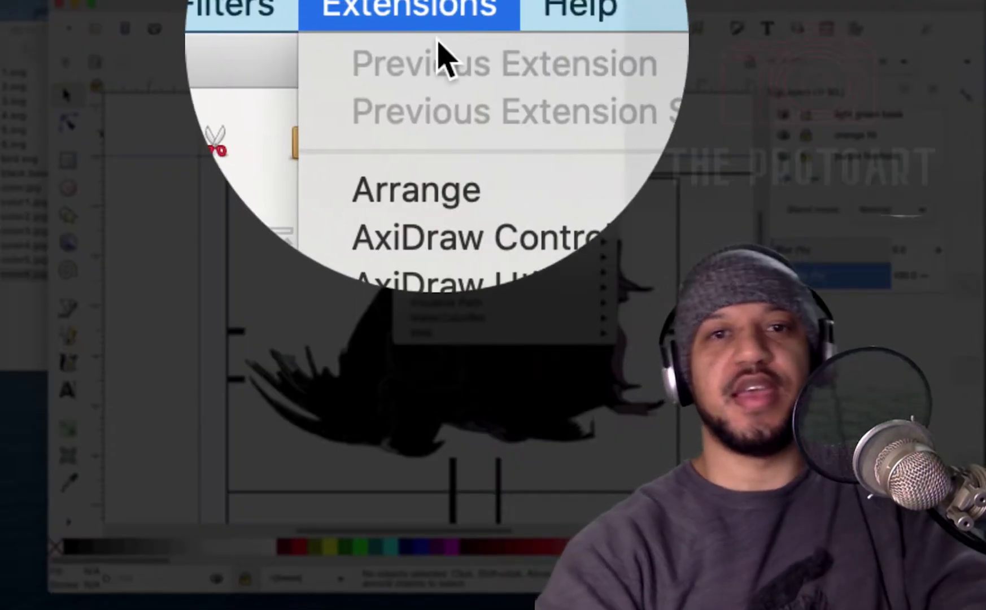
{"action": "left_click", "coordinate": [462, 231]}
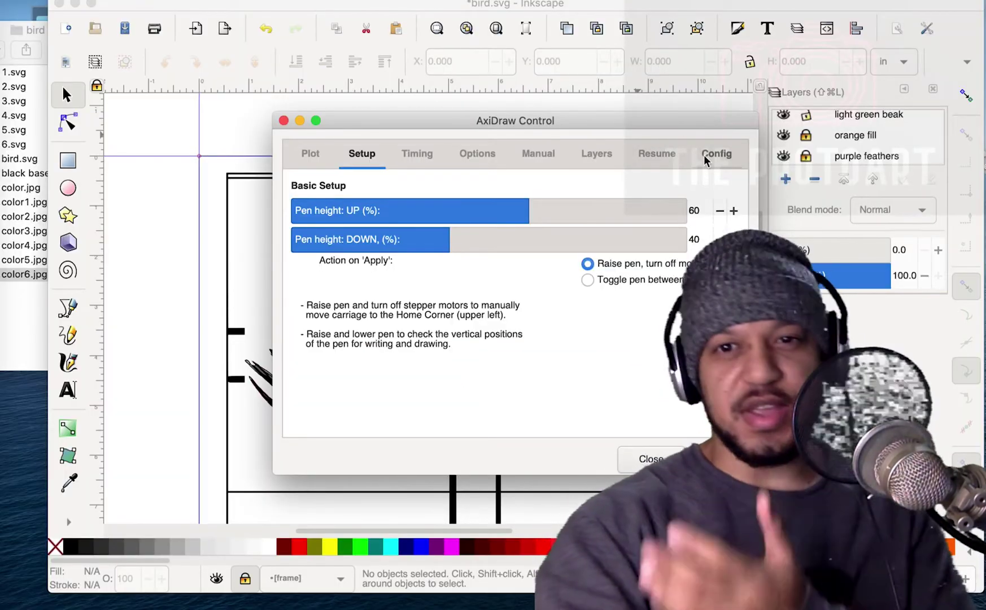
{"action": "left_click", "coordinate": [703, 155]}
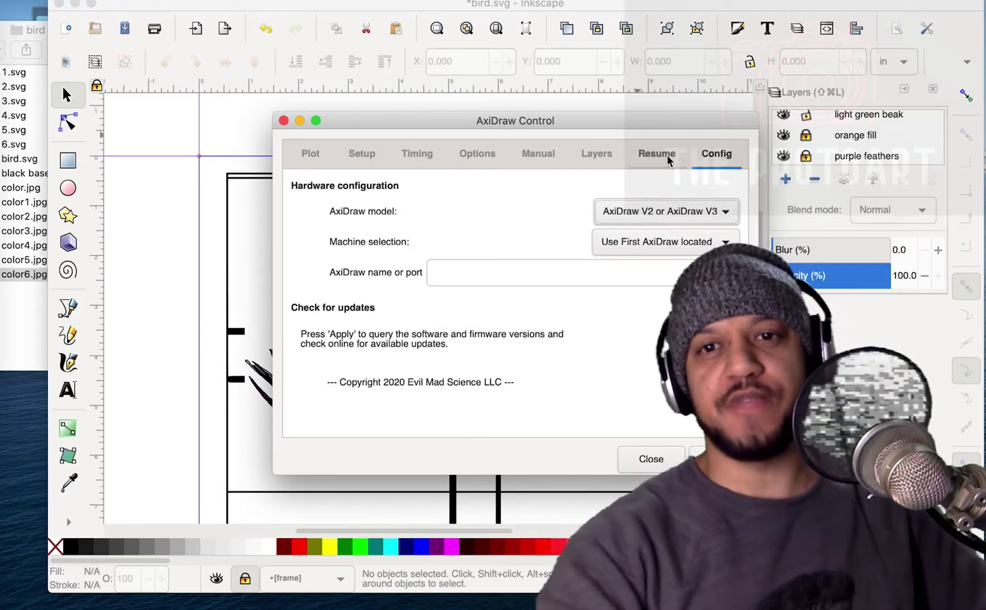
{"action": "left_click", "coordinate": [657, 154]}
{"action": "left_click", "coordinate": [593, 156]}
{"action": "left_click", "coordinate": [536, 156]}
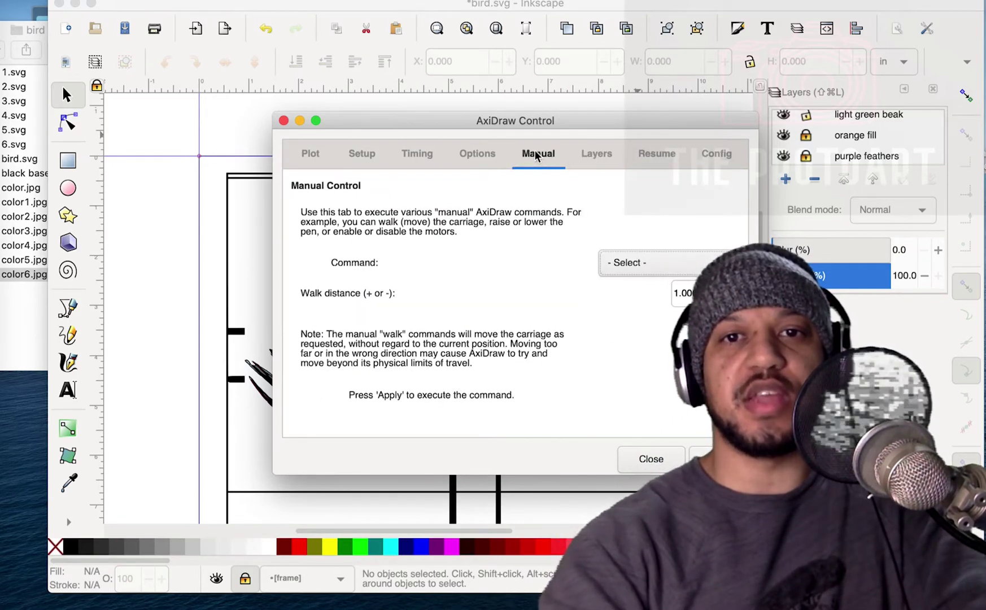
{"action": "left_click", "coordinate": [490, 157]}
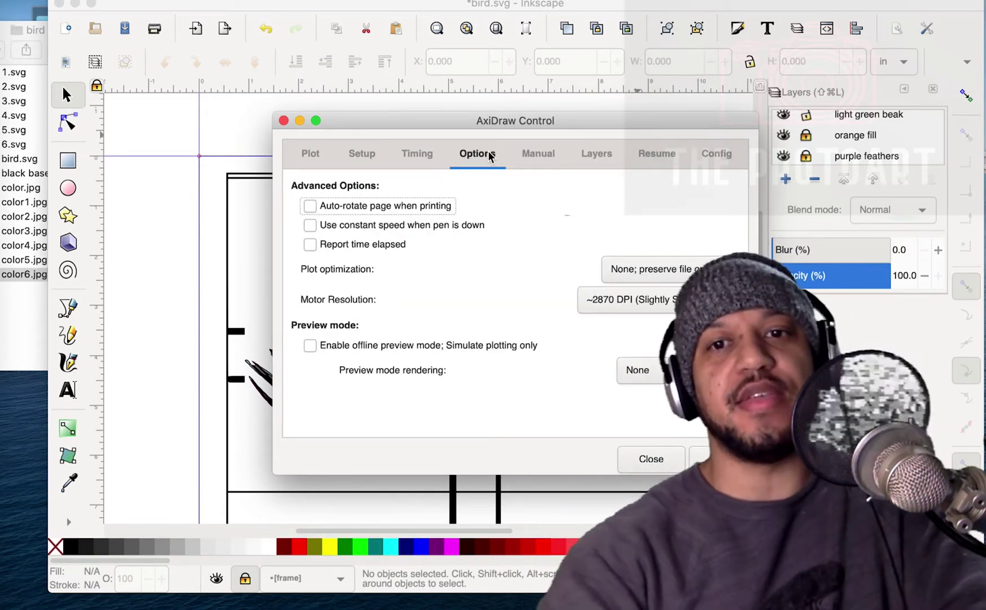
Check the Timing speeds (drawing 30%, pen-up 75%), then return to Setup with pen heights 60% up, 40% down
{"action": "left_click", "coordinate": [424, 150]}
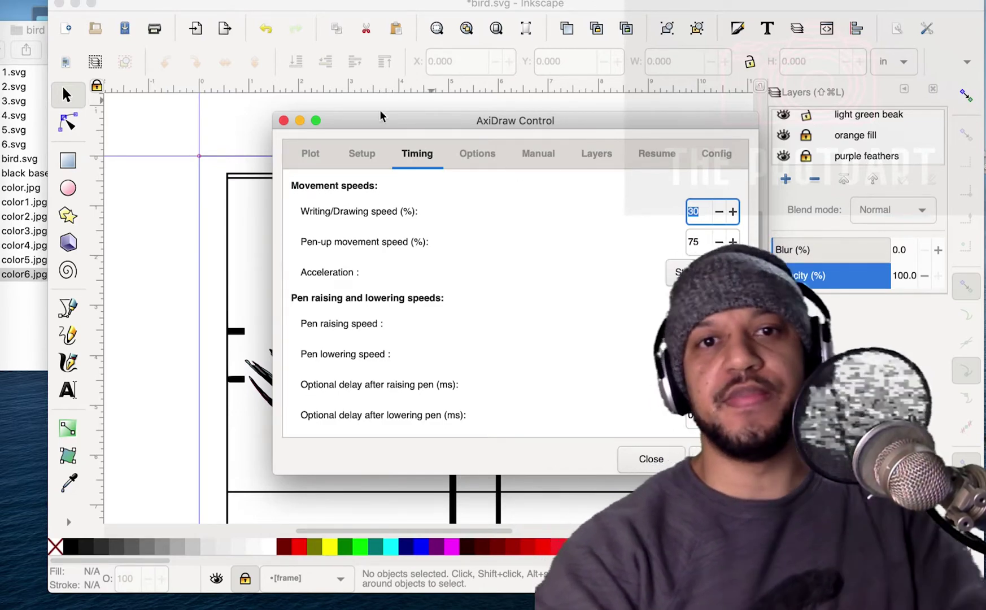
{"action": "left_click", "coordinate": [361, 158]}
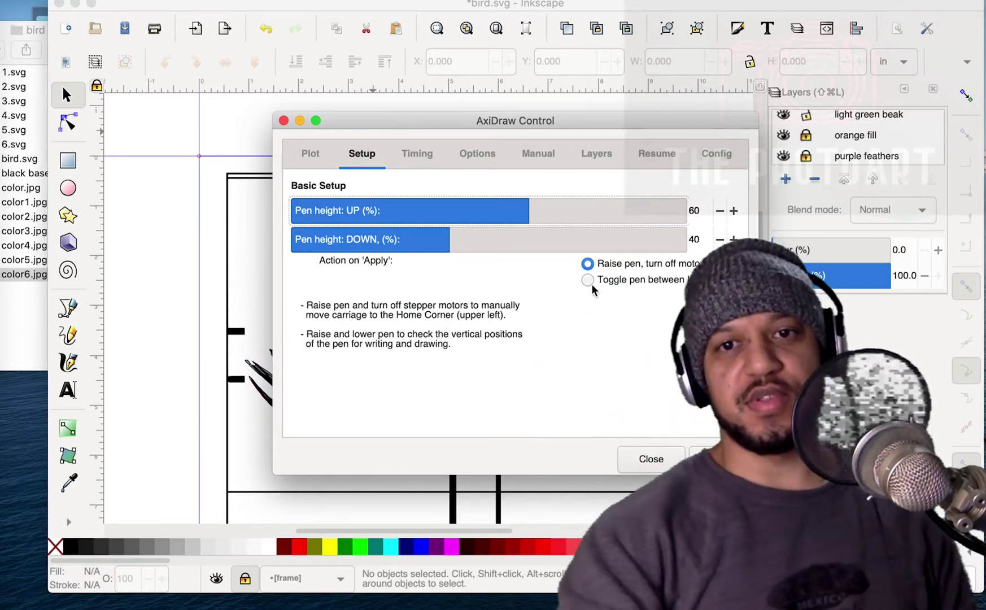
Set Action on 'Apply' to 'Toggle pen between UP, DOWN', then go back to the main Plot page
{"action": "left_click", "coordinate": [587, 280]}
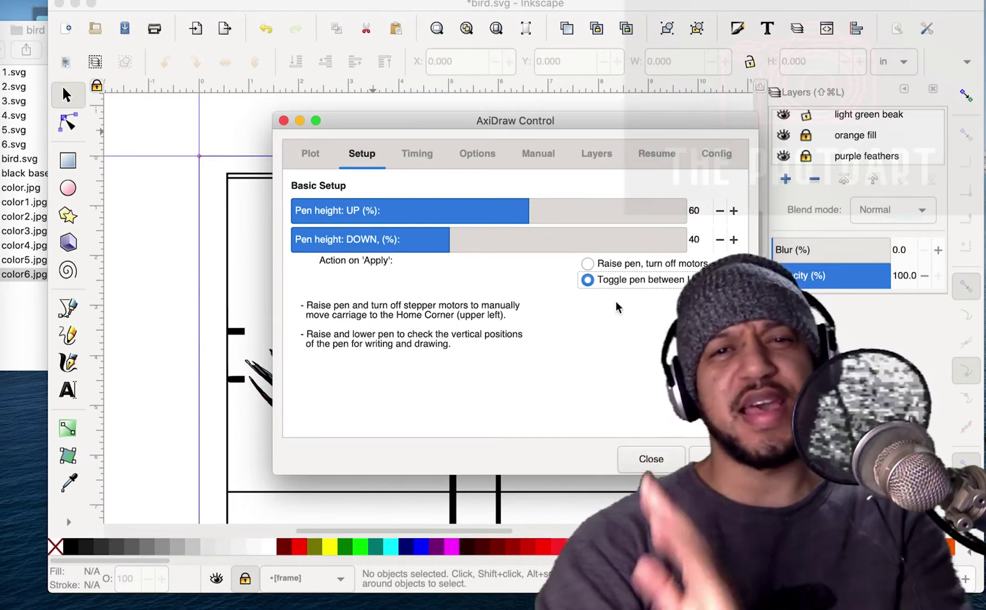
{"action": "left_click", "coordinate": [314, 155]}
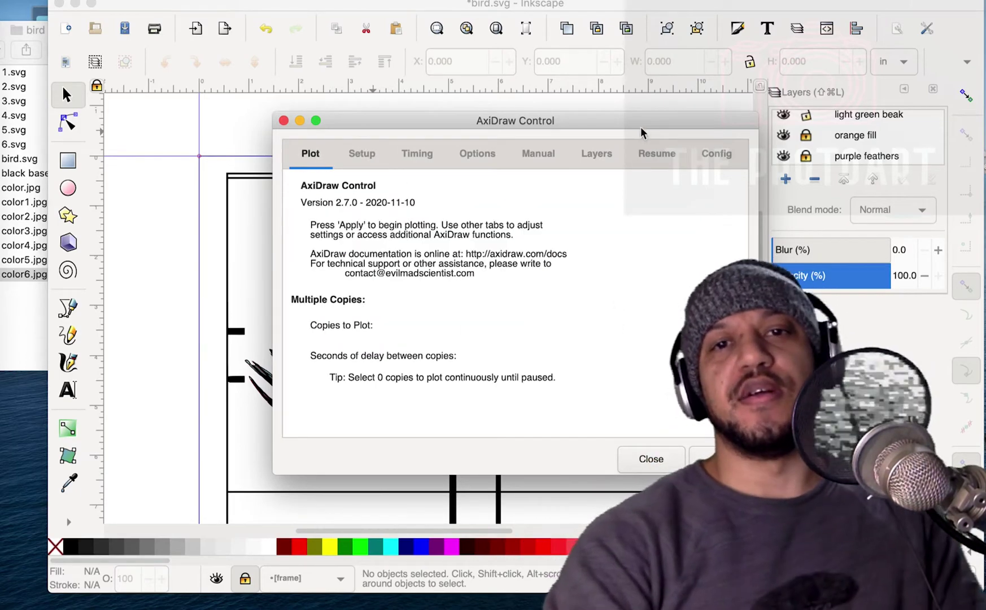
Move the AxiDraw Control dialog aside and close it
{"action": "left_click_drag", "start_coordinate": [668, 129], "coordinate": [497, 125]}
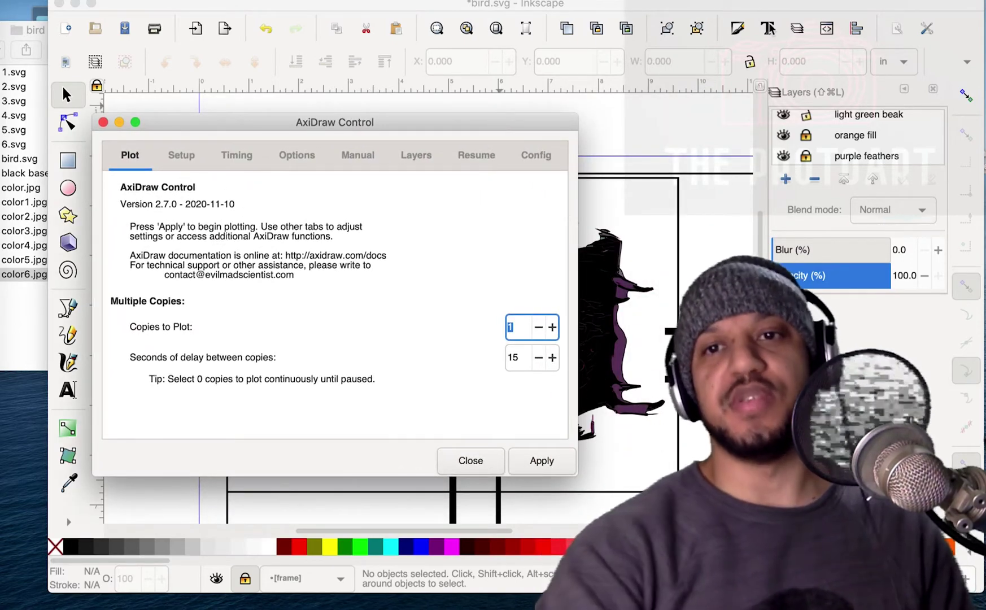
{"action": "left_click", "coordinate": [787, 137]}
{"action": "scroll", "coordinate": [786, 137], "scroll_direction": "down", "scroll_amount": 2}
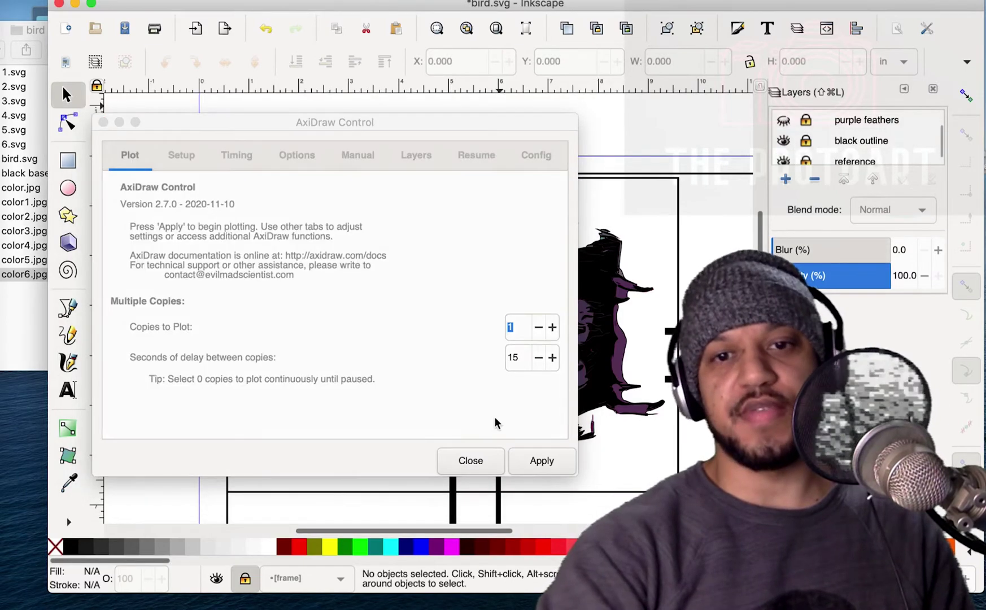
{"action": "left_click", "coordinate": [476, 462]}
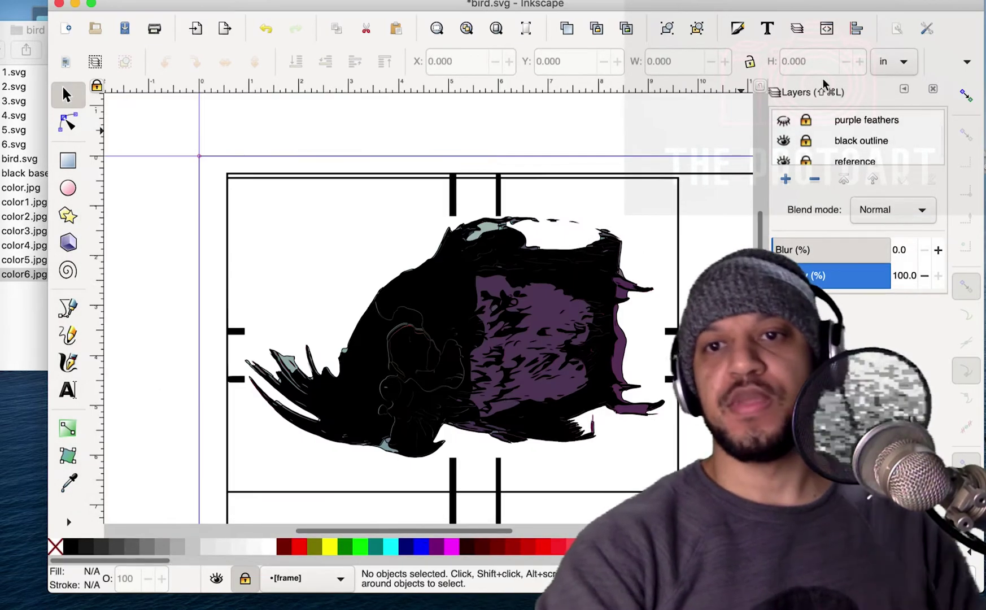
Hide the reference, frame, purple, black outline, beak and green feathers layers, leaving only pink feathers visible
{"action": "left_click", "coordinate": [783, 161]}
{"action": "scroll", "coordinate": [784, 158], "scroll_direction": "down", "scroll_amount": 1}
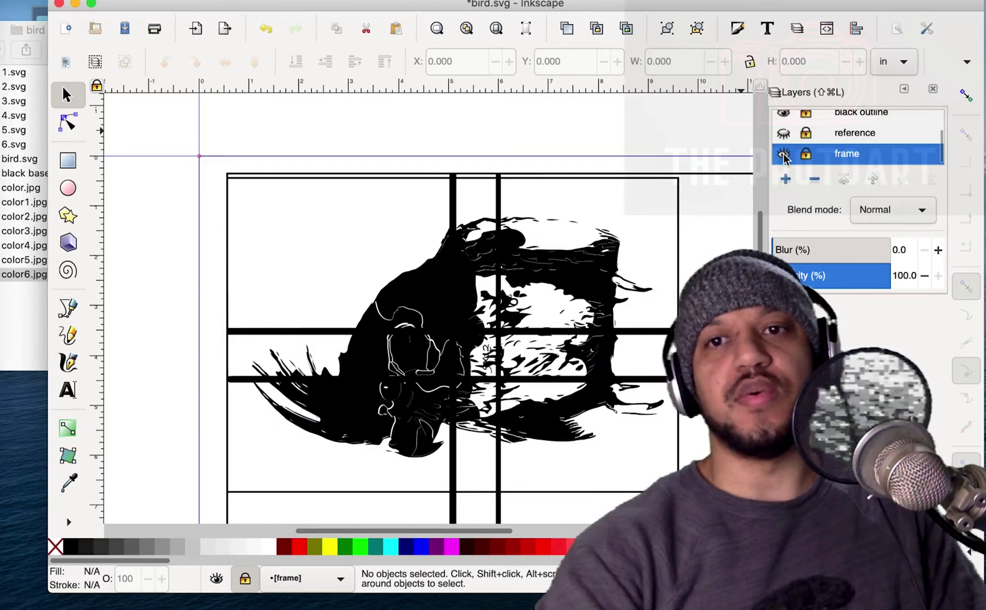
{"action": "left_click", "coordinate": [783, 155]}
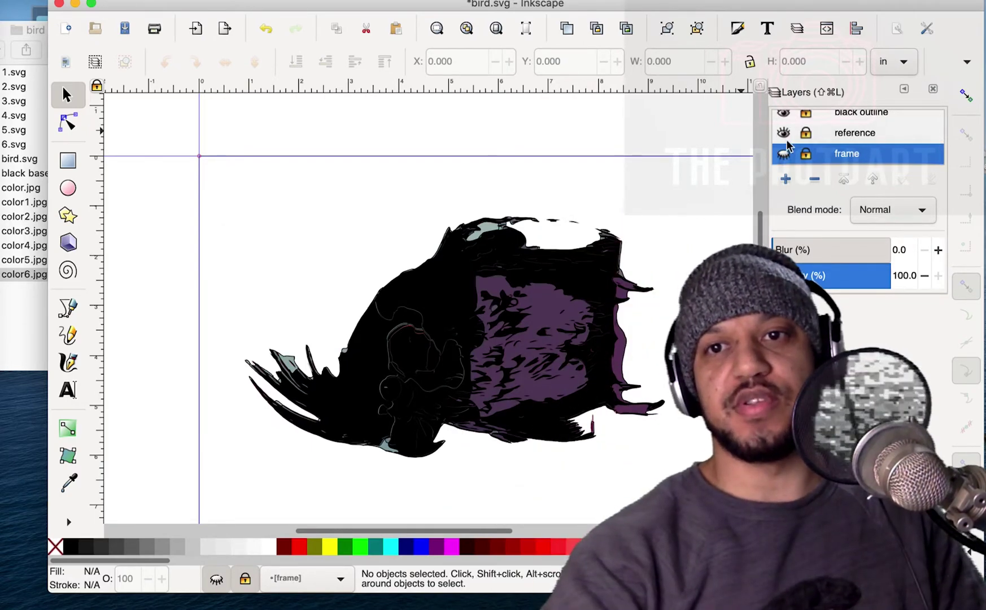
{"action": "left_click", "coordinate": [784, 134]}
{"action": "left_click", "coordinate": [784, 113]}
{"action": "scroll", "coordinate": [787, 130], "scroll_direction": "up", "scroll_amount": 5}
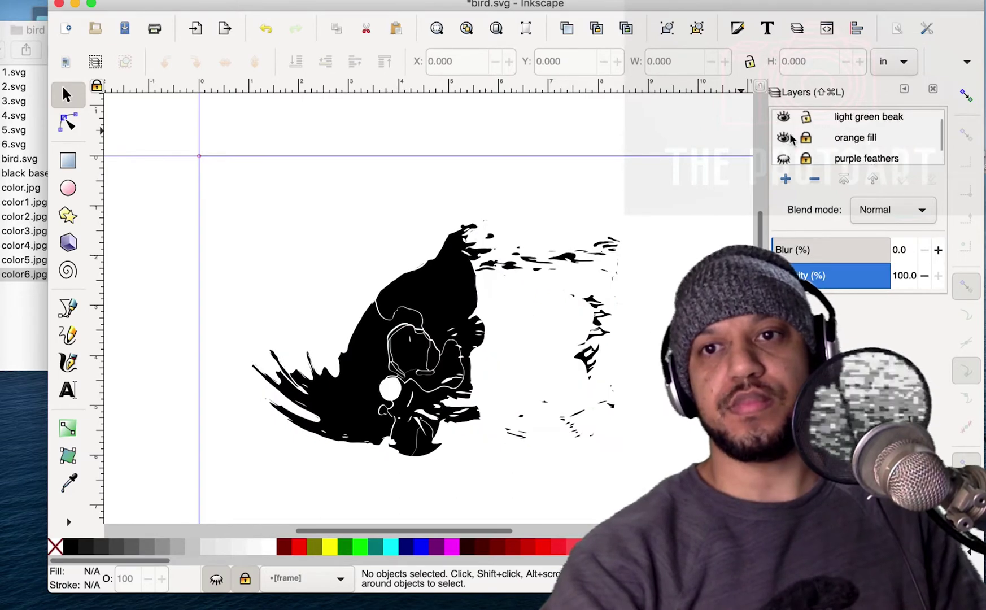
{"action": "scroll", "coordinate": [790, 136], "scroll_direction": "down", "scroll_amount": 2}
{"action": "scroll", "coordinate": [790, 138], "scroll_direction": "down", "scroll_amount": 1}
{"action": "scroll", "coordinate": [791, 141], "scroll_direction": "up", "scroll_amount": 2}
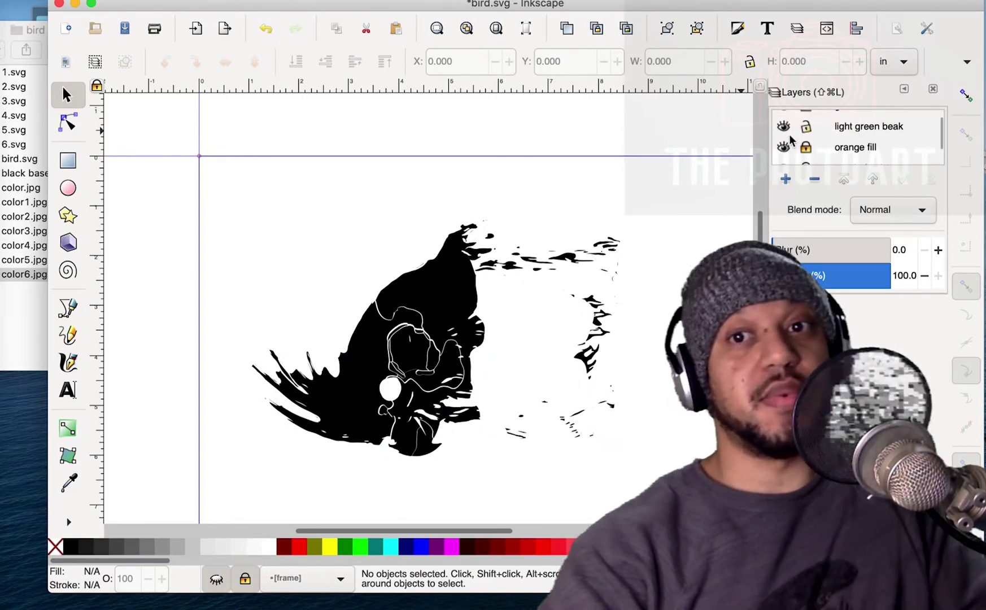
{"action": "left_click", "coordinate": [783, 134]}
{"action": "scroll", "coordinate": [807, 135], "scroll_direction": "up", "scroll_amount": 2}
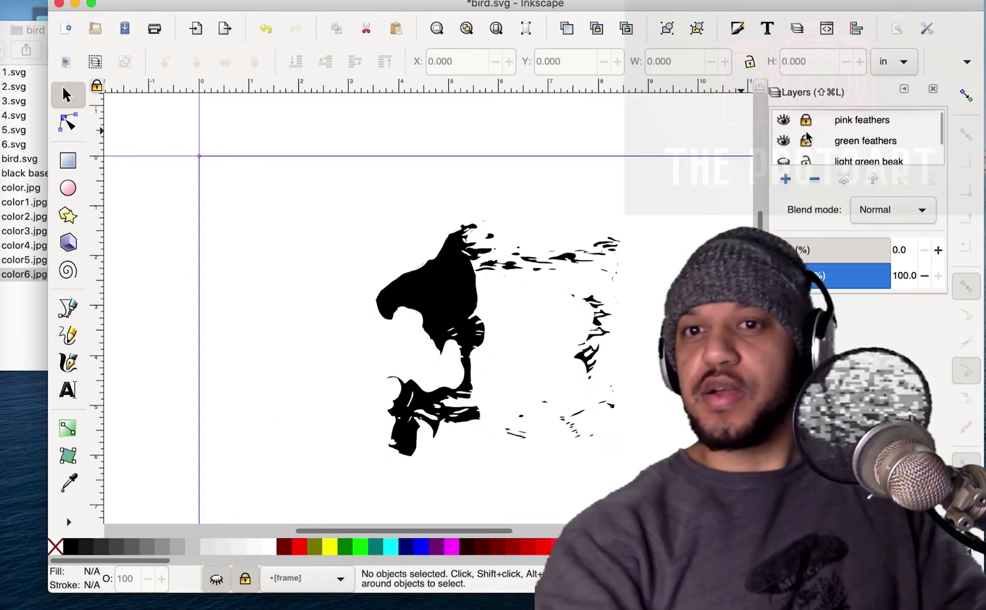
{"action": "left_click", "coordinate": [783, 146]}
{"action": "scroll", "coordinate": [790, 144], "scroll_direction": "down", "scroll_amount": 5}
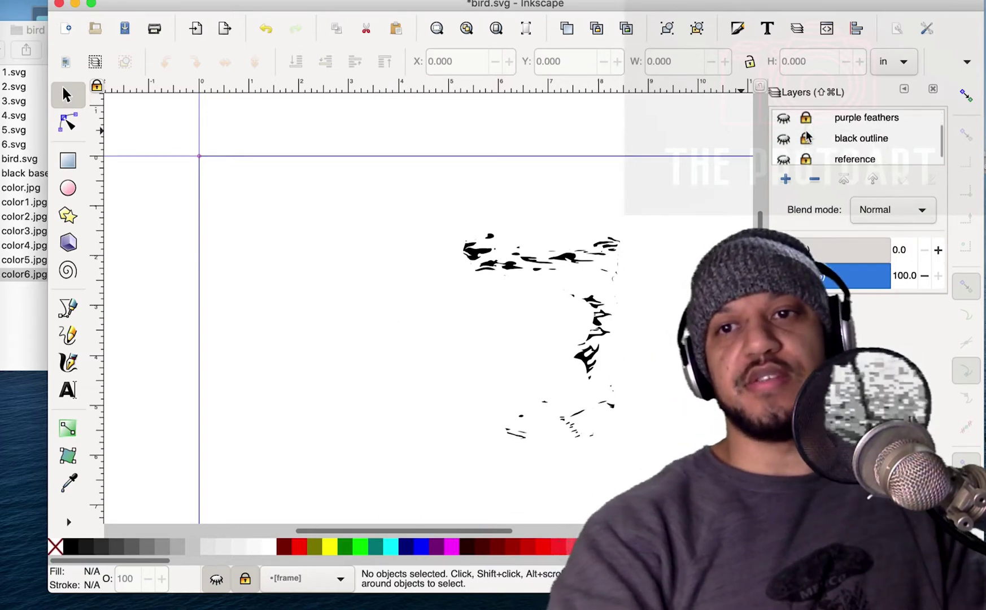
{"action": "scroll", "coordinate": [806, 134], "scroll_direction": "up", "scroll_amount": 5}
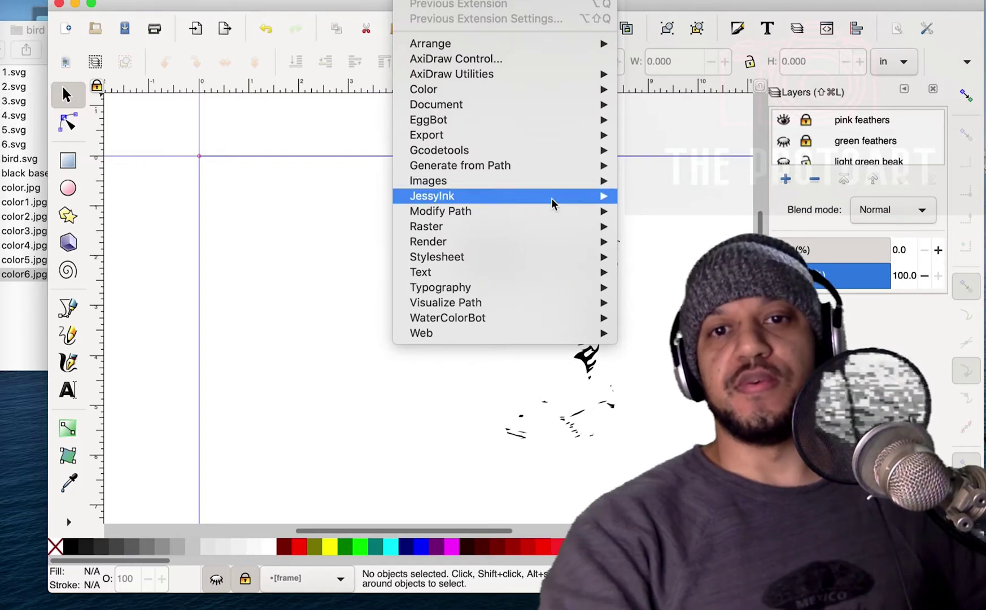
{"action": "mouse_move", "coordinate": [562, 227]}
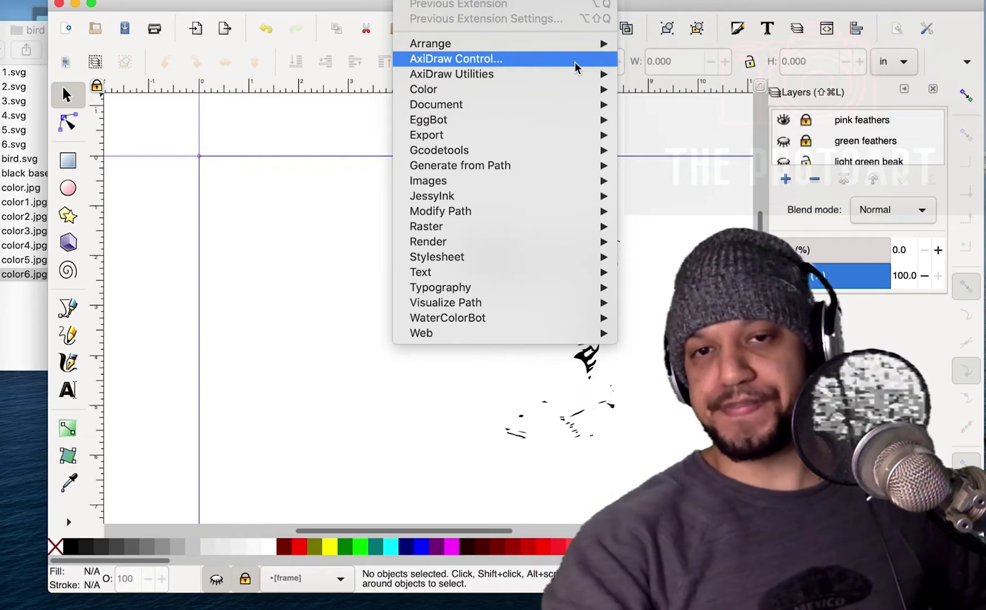
{"action": "left_click", "coordinate": [576, 68]}
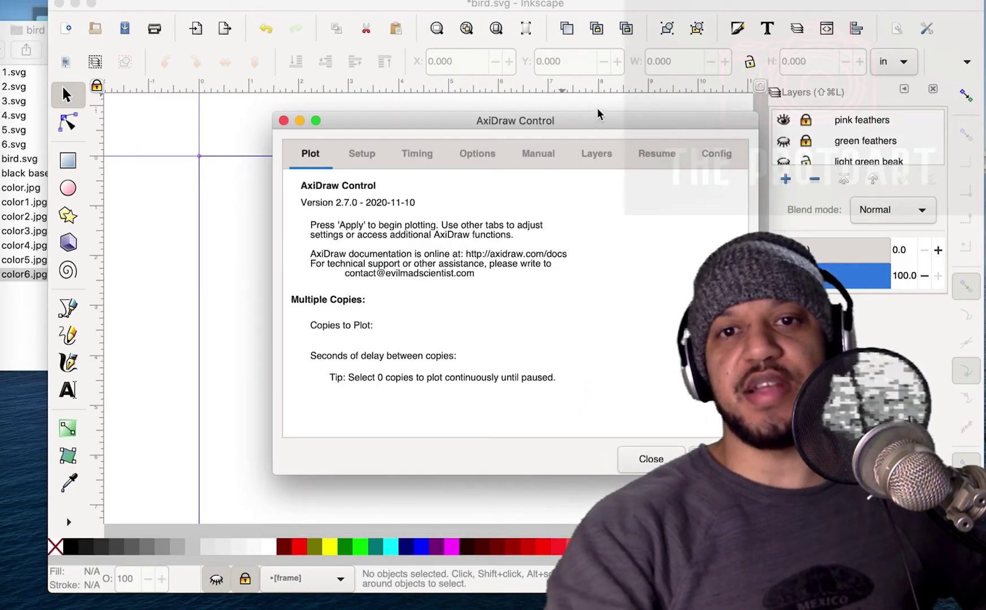
{"action": "left_click_drag", "start_coordinate": [580, 124], "coordinate": [450, 99]}
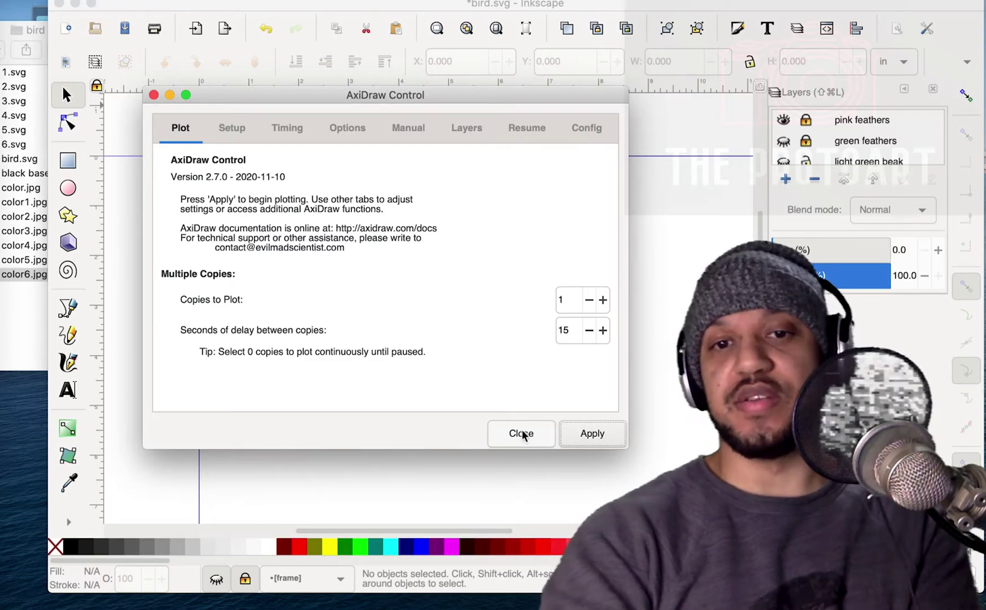
{"action": "left_click", "coordinate": [520, 434]}
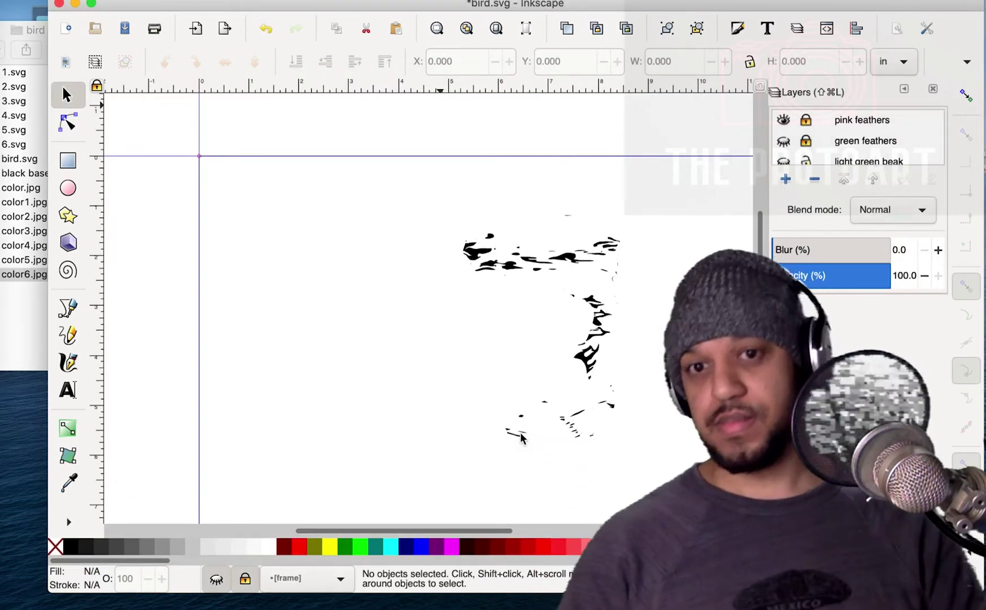
Make the green feathers layer visible and hide the pink feathers layer
{"action": "left_click", "coordinate": [783, 141]}
{"action": "left_click", "coordinate": [784, 120]}
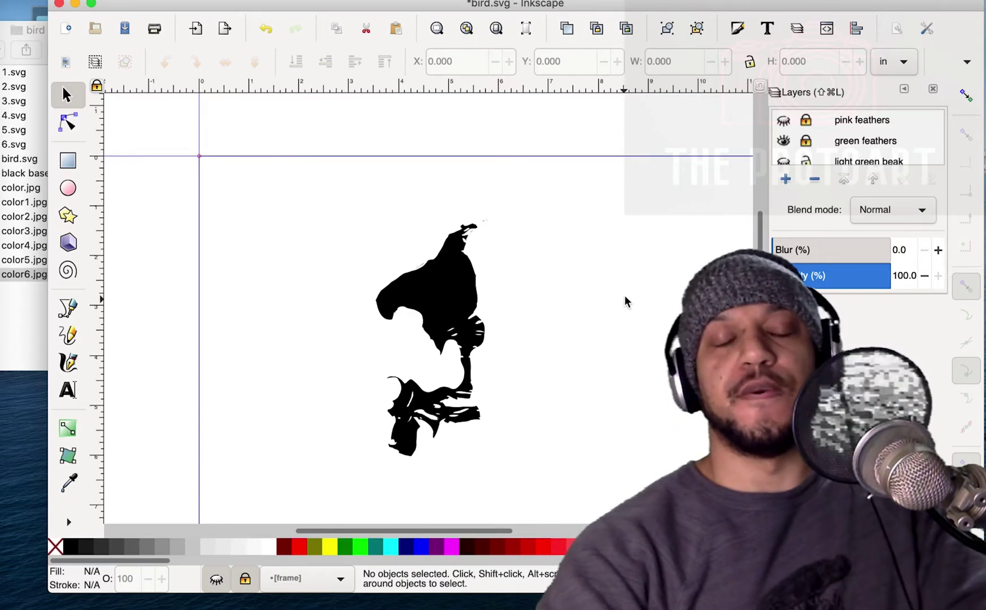
{"action": "scroll", "coordinate": [627, 288], "scroll_direction": "down", "scroll_amount": 5}
{"action": "scroll", "coordinate": [629, 278], "scroll_direction": "up", "scroll_amount": 4}
{"action": "scroll", "coordinate": [628, 279], "scroll_direction": "right", "scroll_amount": 1}
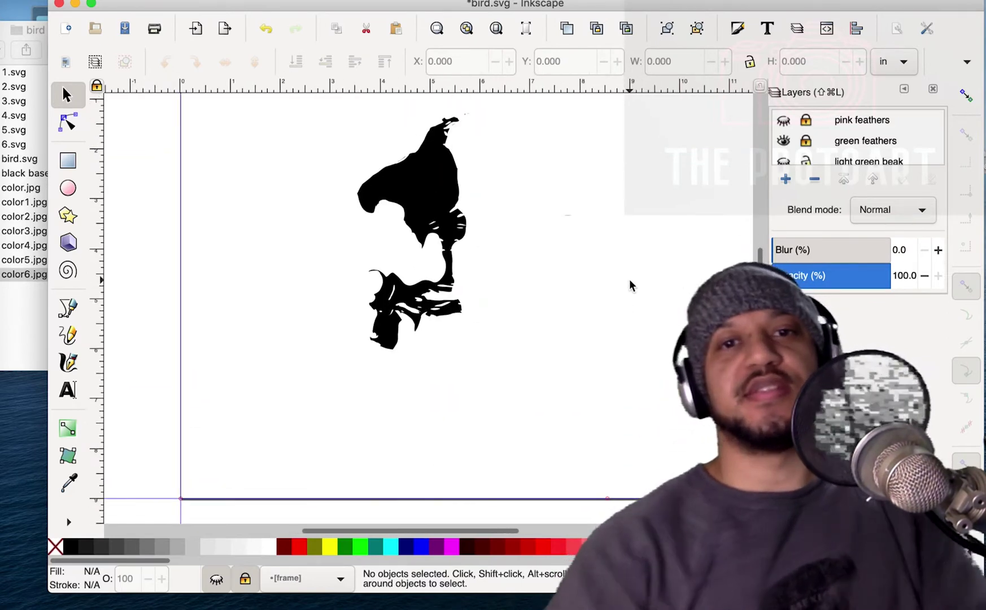